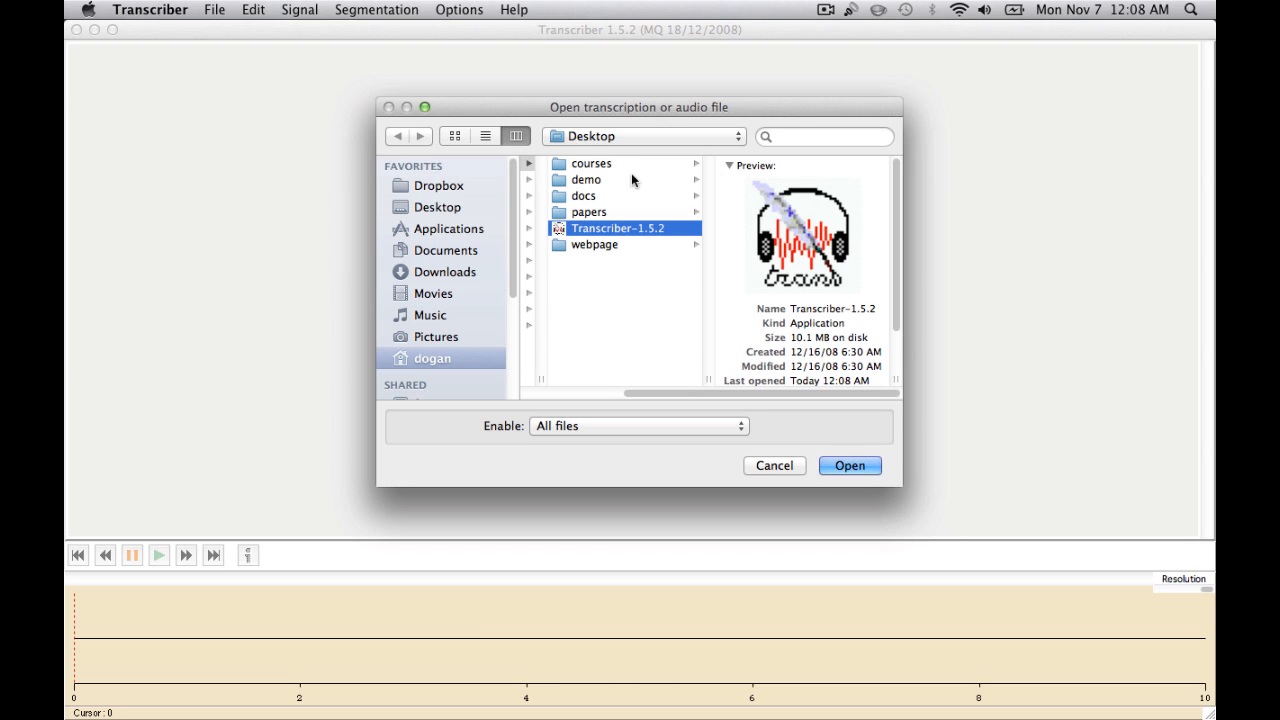
# Open the audio file demo.wav from the demo folder on the Desktop.
pyautogui.click(631, 176)
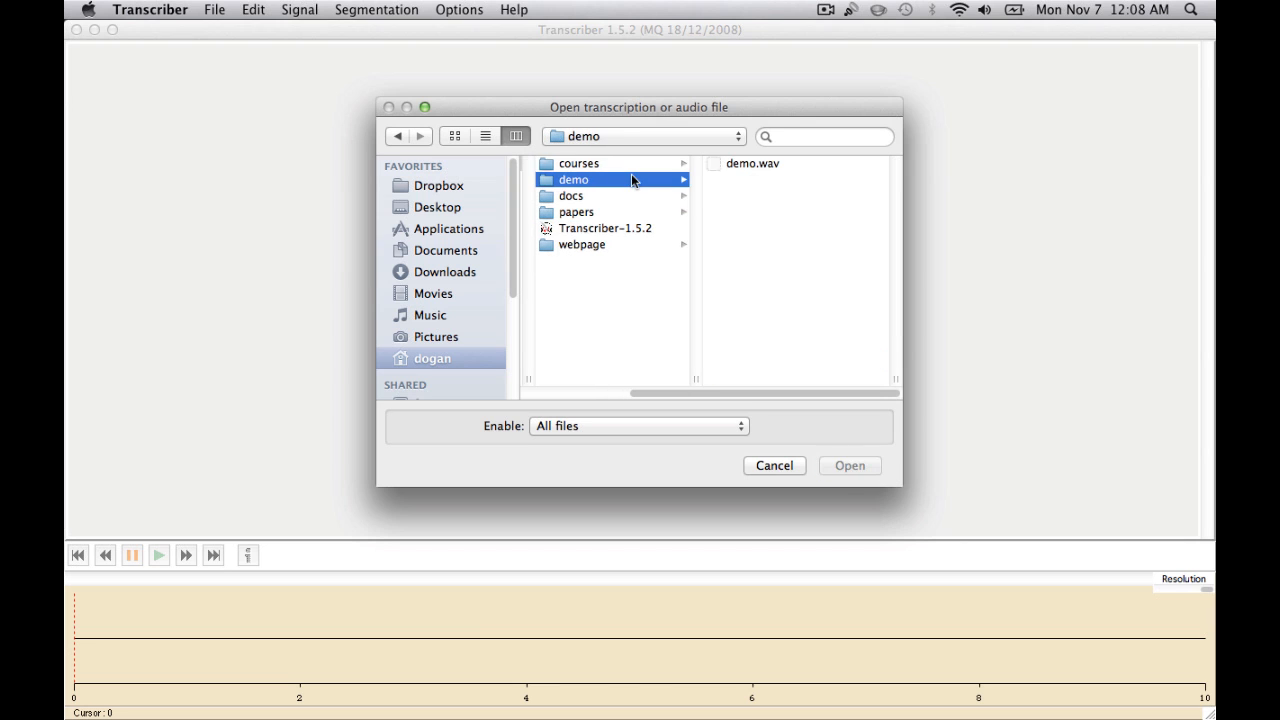
pyautogui.click(763, 163)
pyautogui.click(849, 466)
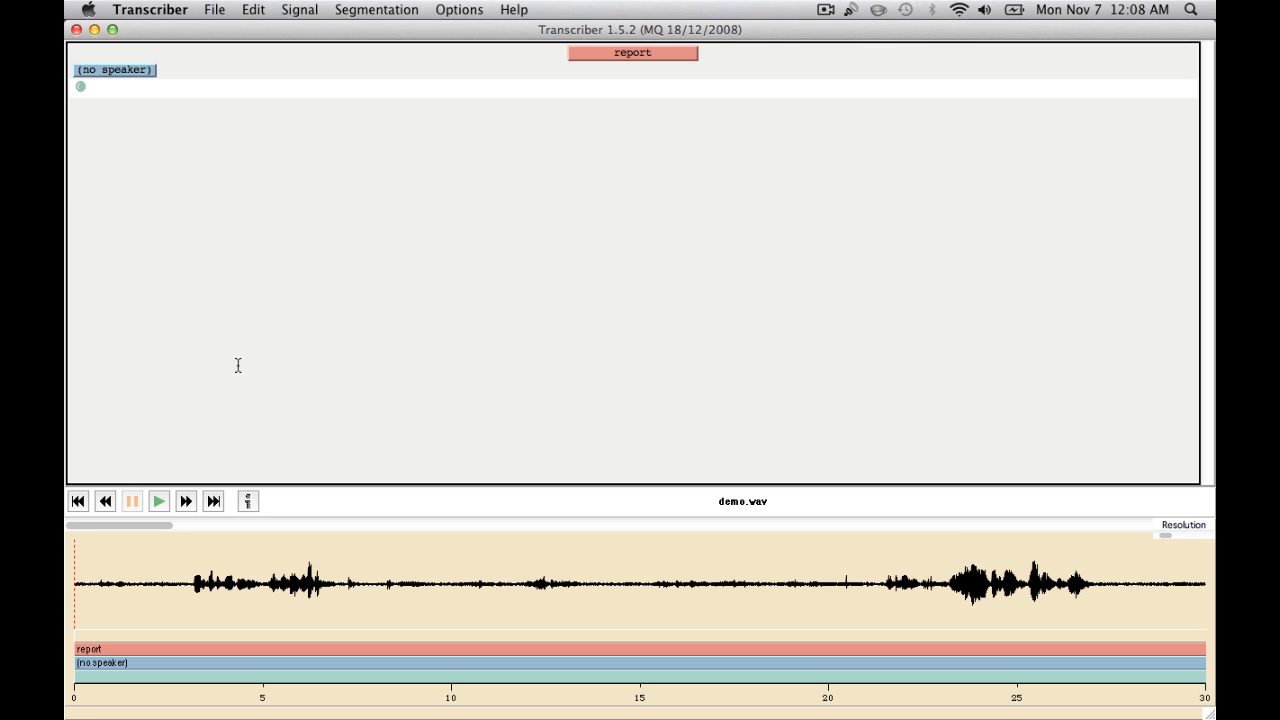
# Play the recording, insert segment boundaries at about 3 s and 7 s, and pause playback.
pyautogui.press('Tab')
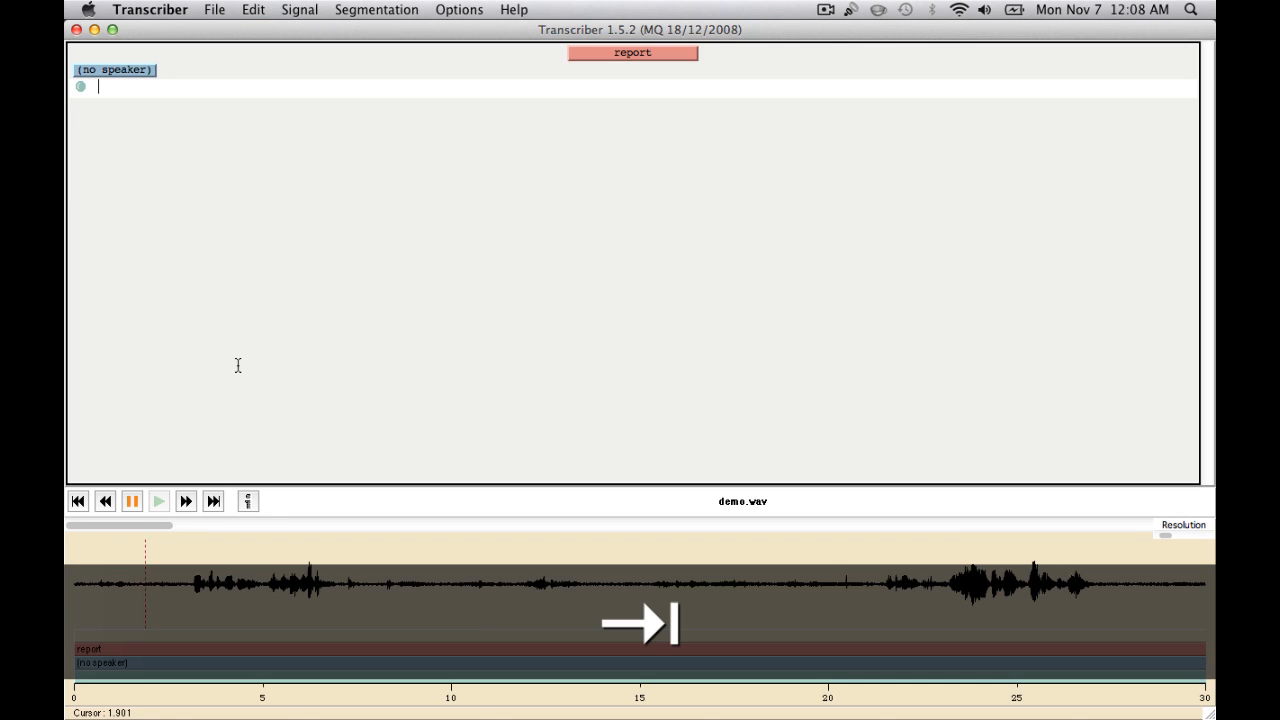
pyautogui.press('Return')
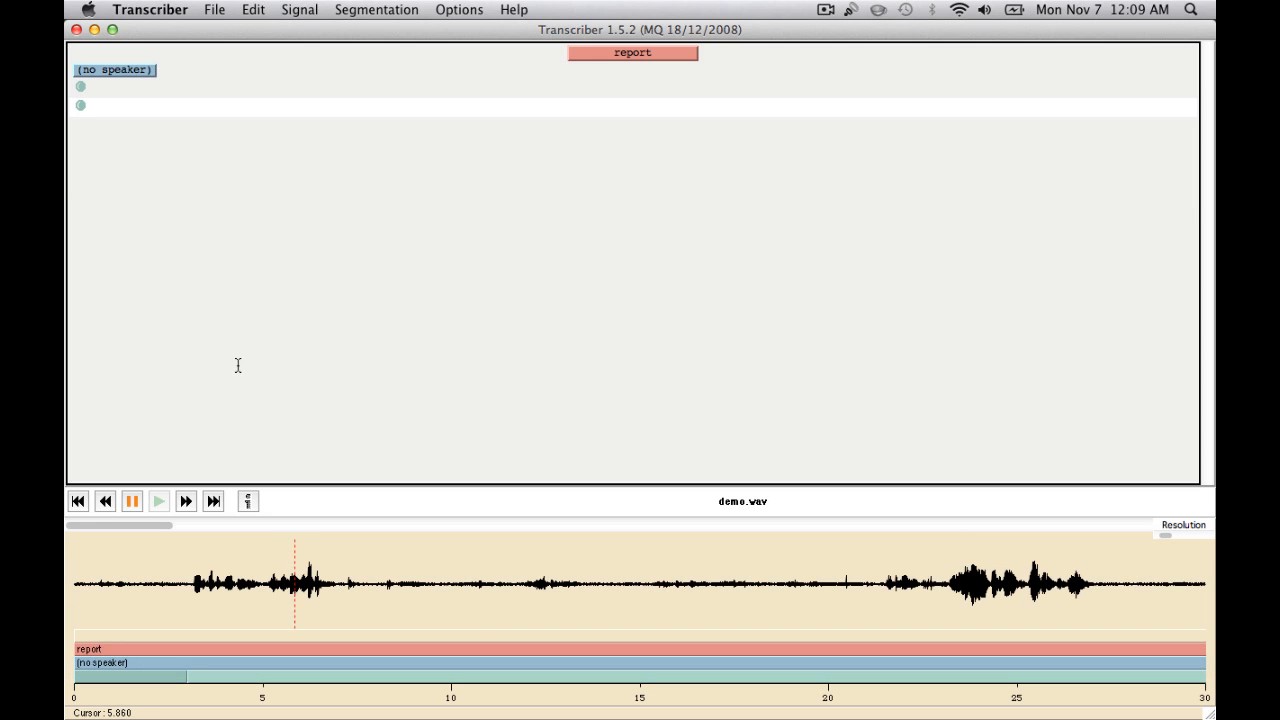
pyautogui.press('Return')
pyautogui.press('Tab')
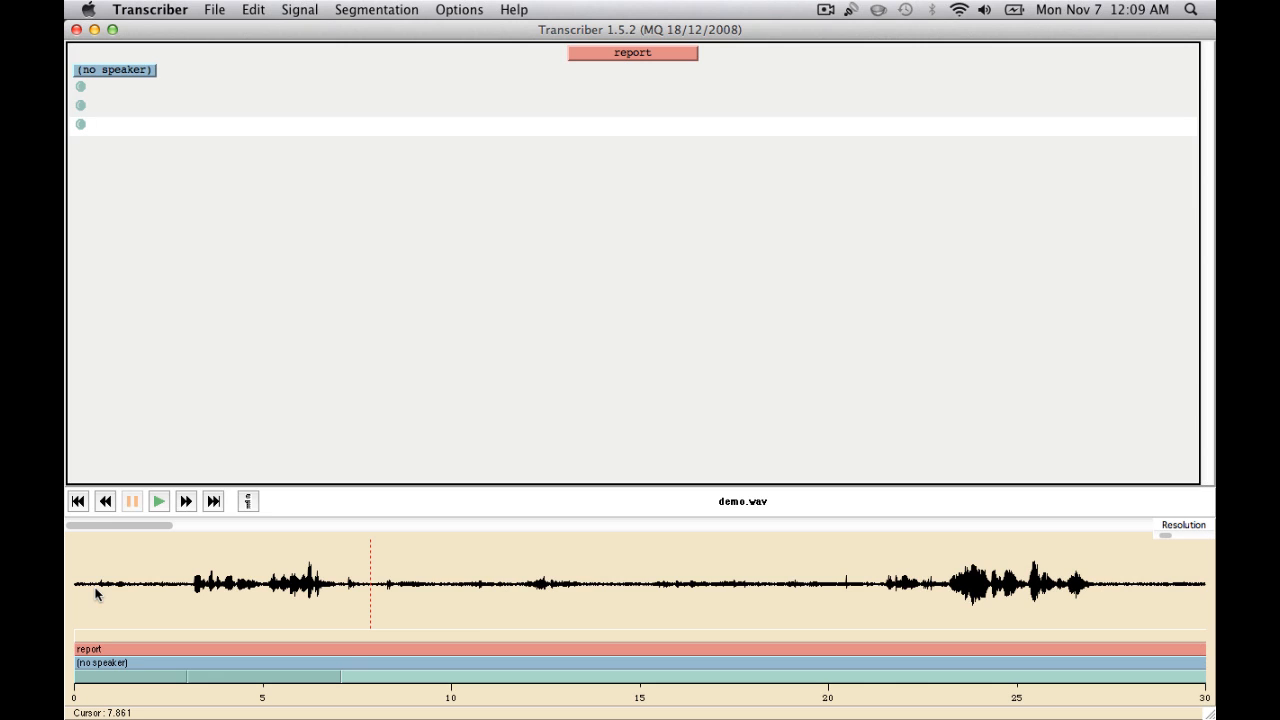
# Select the second, third and first segments on the timeline to examine their extents.
pyautogui.click(188, 681)
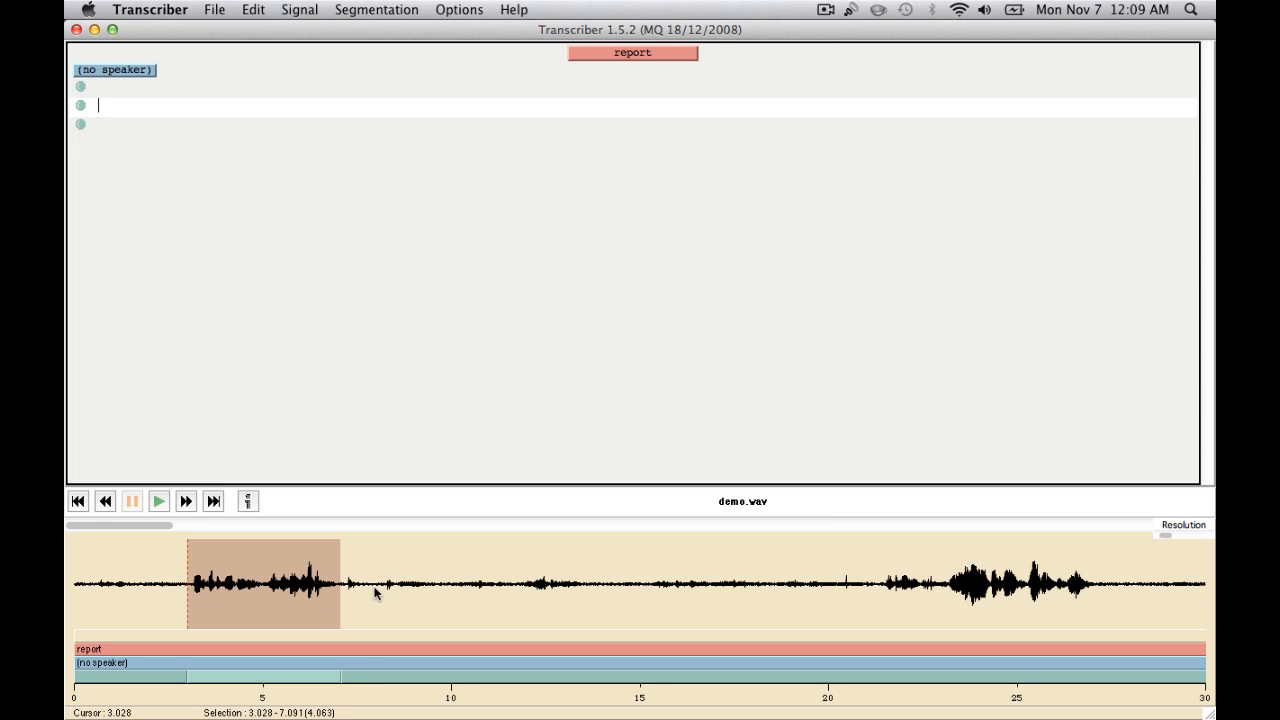
pyautogui.click(377, 676)
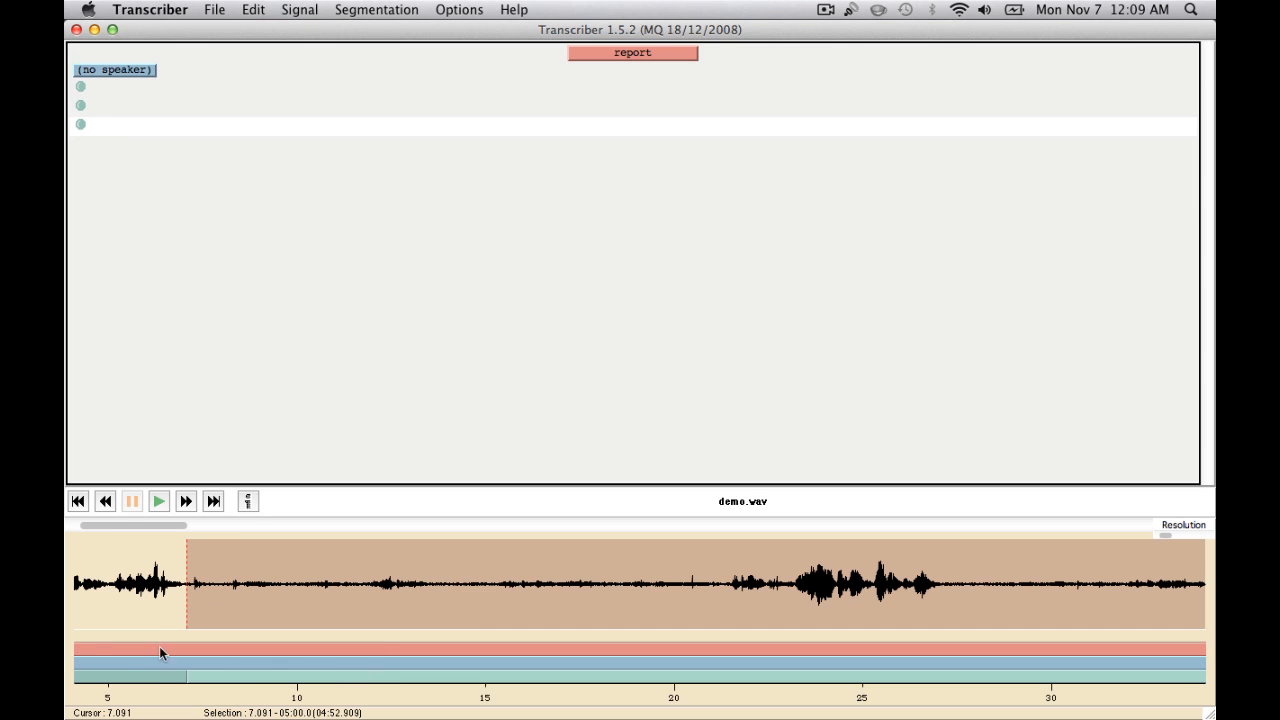
pyautogui.click(143, 676)
pyautogui.click(134, 678)
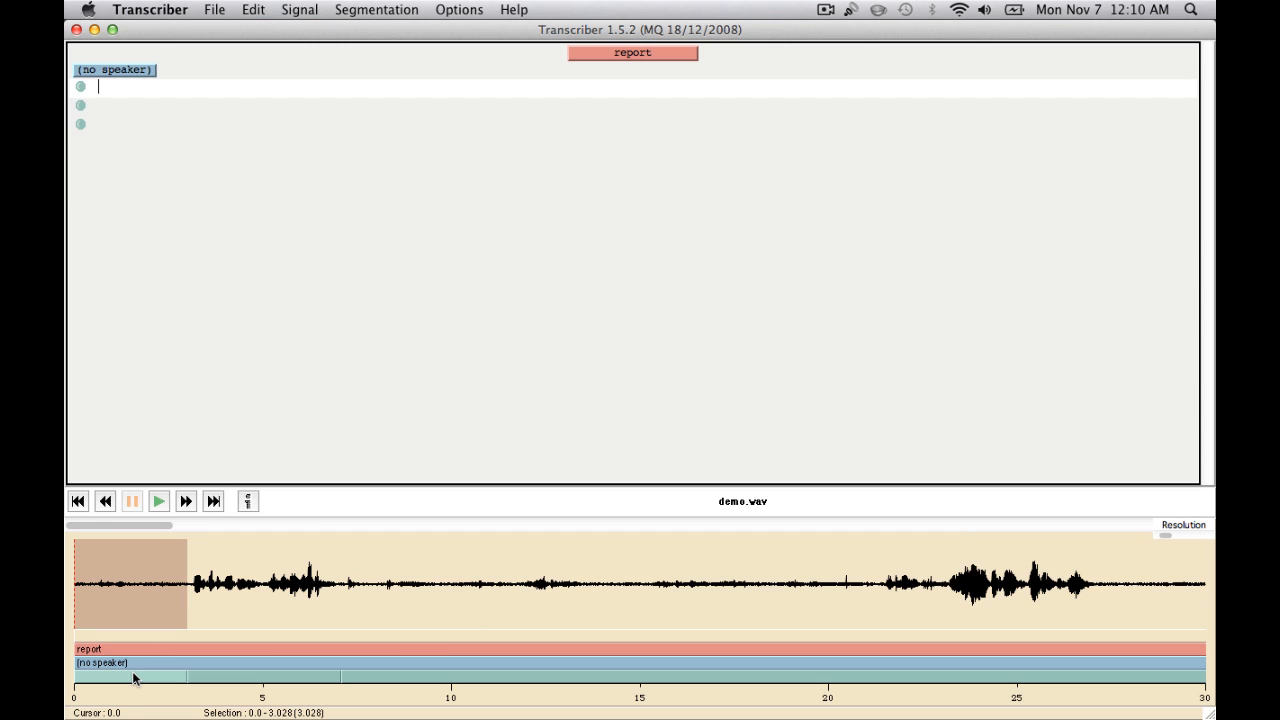
# Play on from the third segment, insert boundaries at about 10, 15, 21, 23, 25 and 27 s, and pause playback.
pyautogui.press('Down')
pyautogui.press('Down')
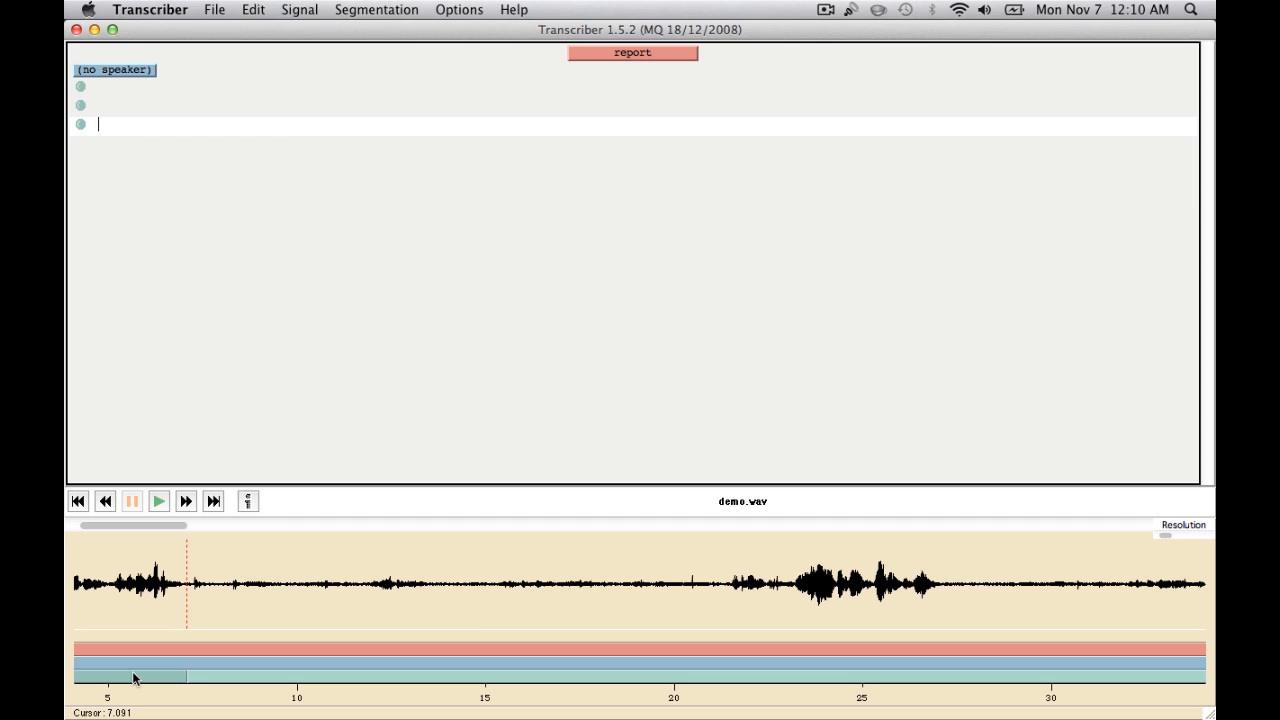
pyautogui.press('Tab')
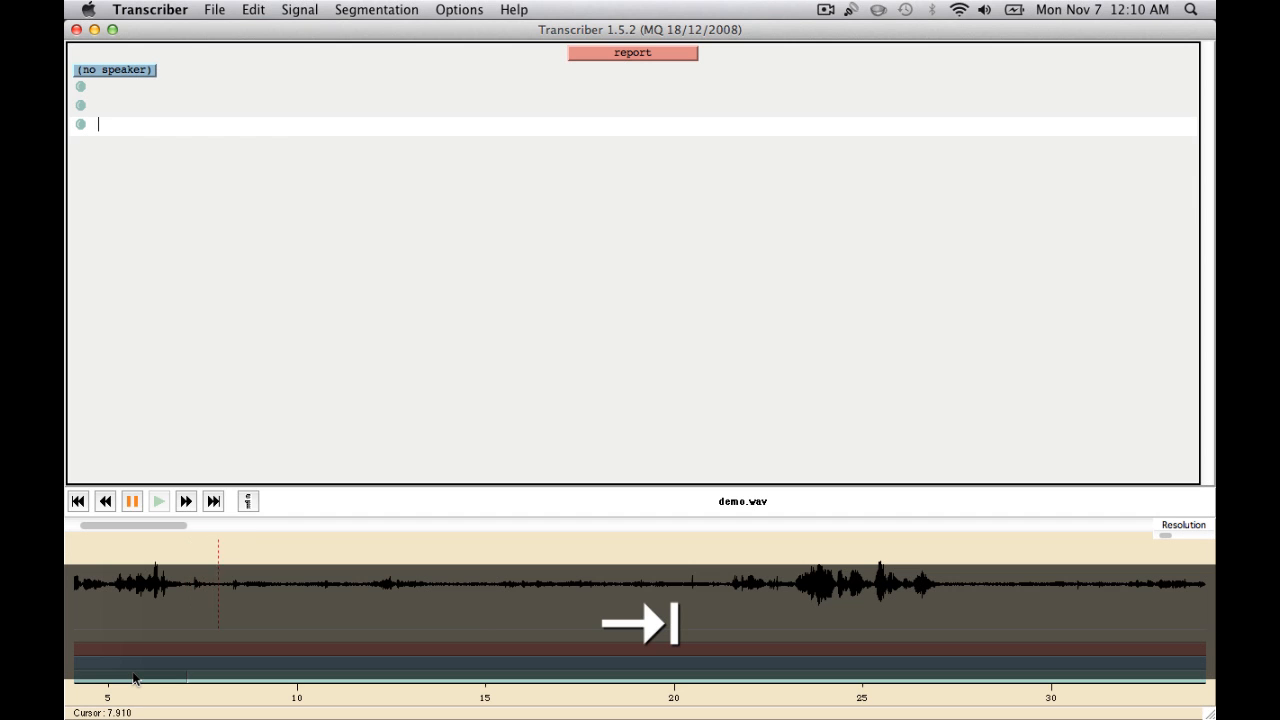
pyautogui.press('Return')
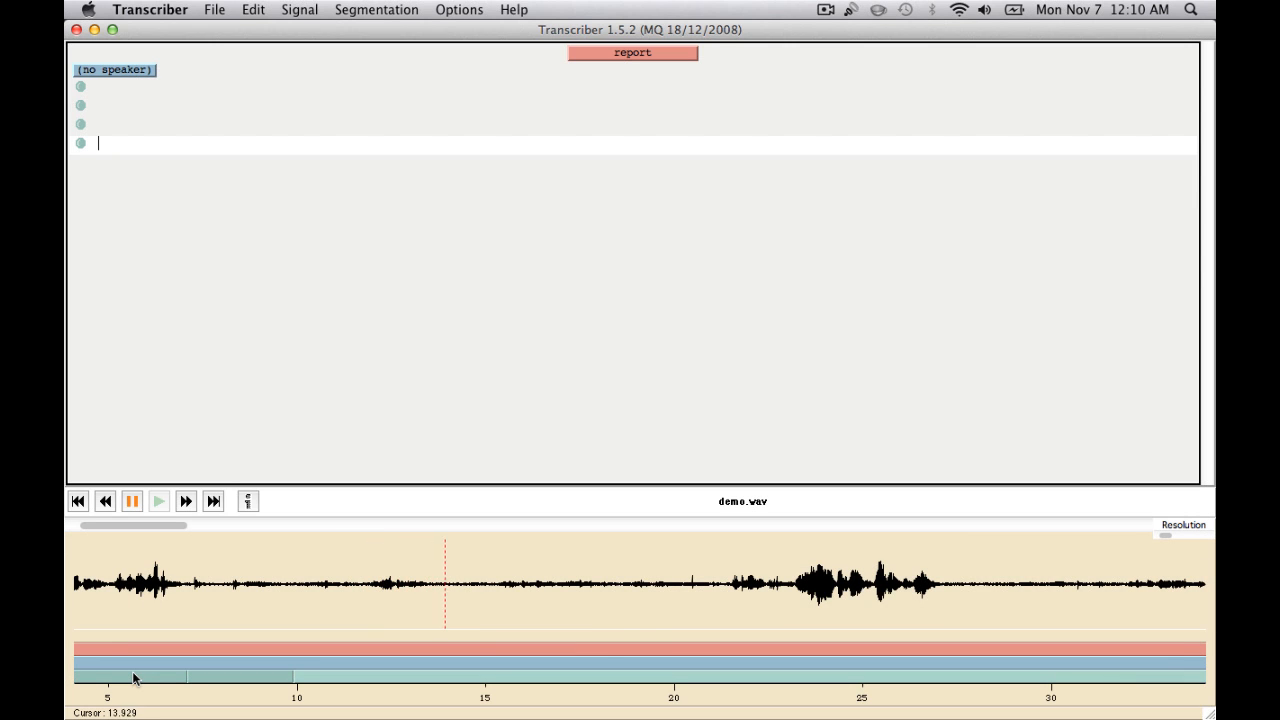
pyautogui.press('shift')
pyautogui.press('Return')
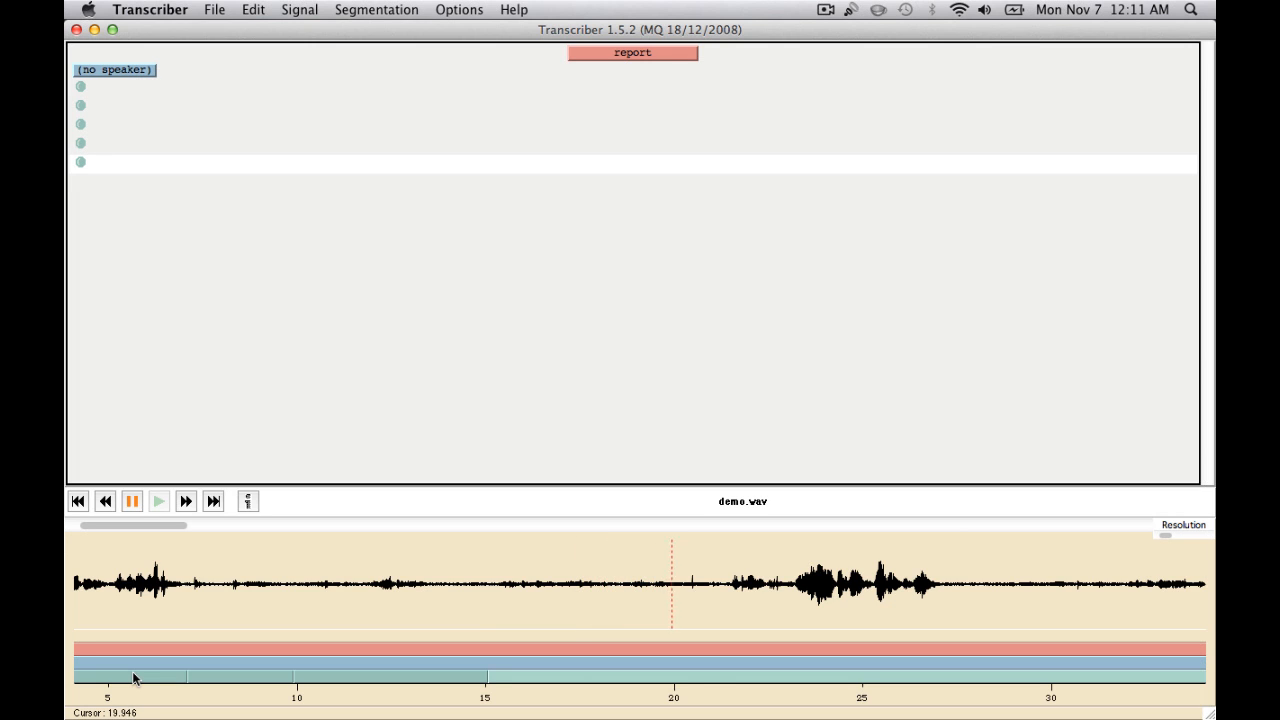
pyautogui.press('Return')
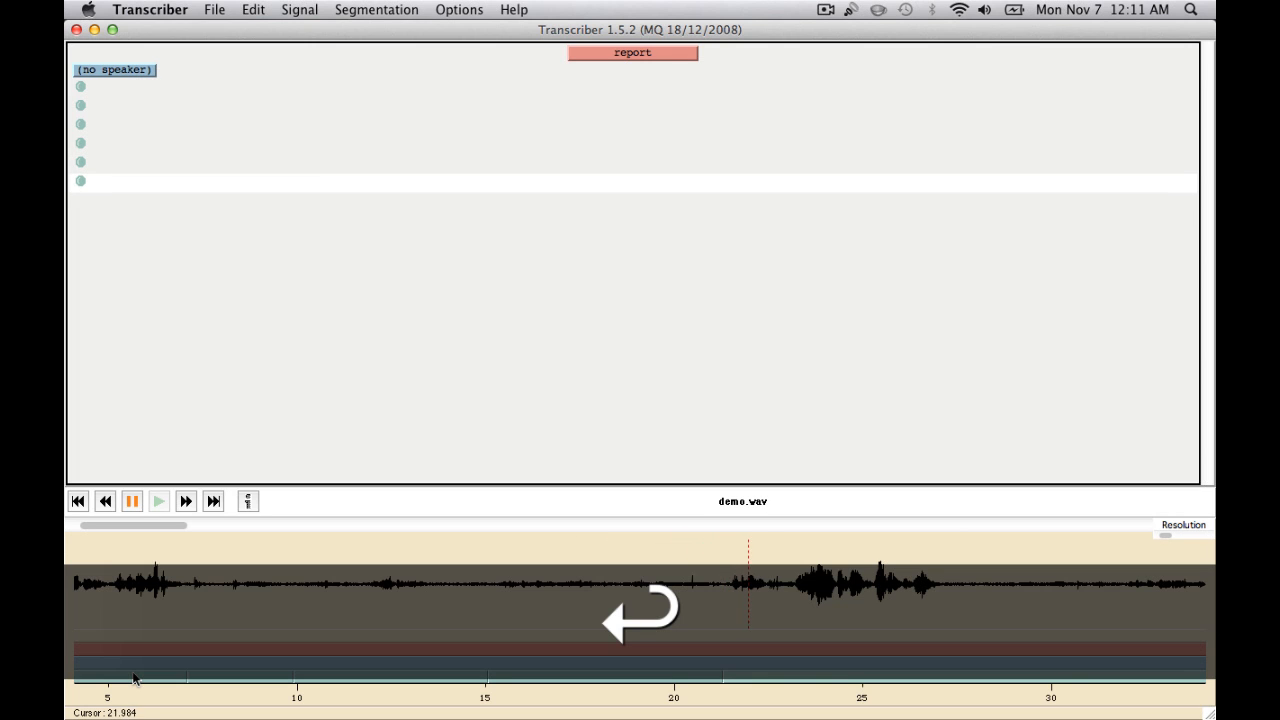
pyautogui.press('Return')
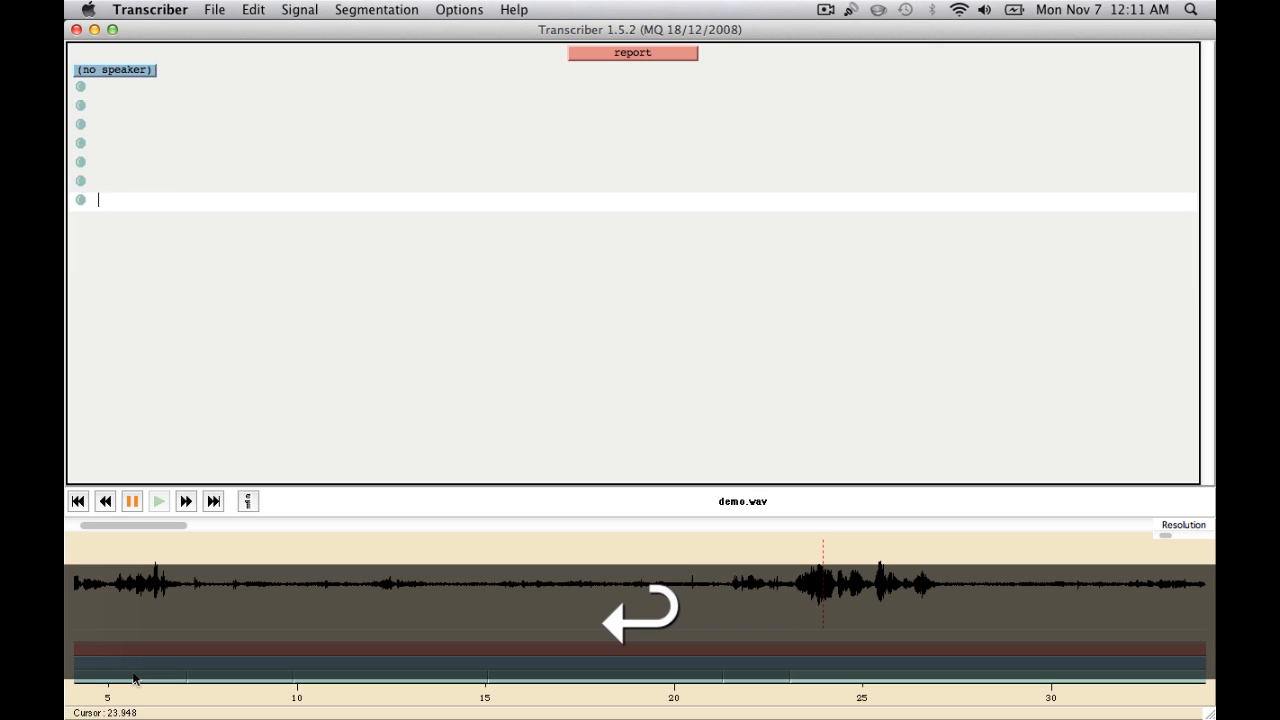
pyautogui.press('Return')
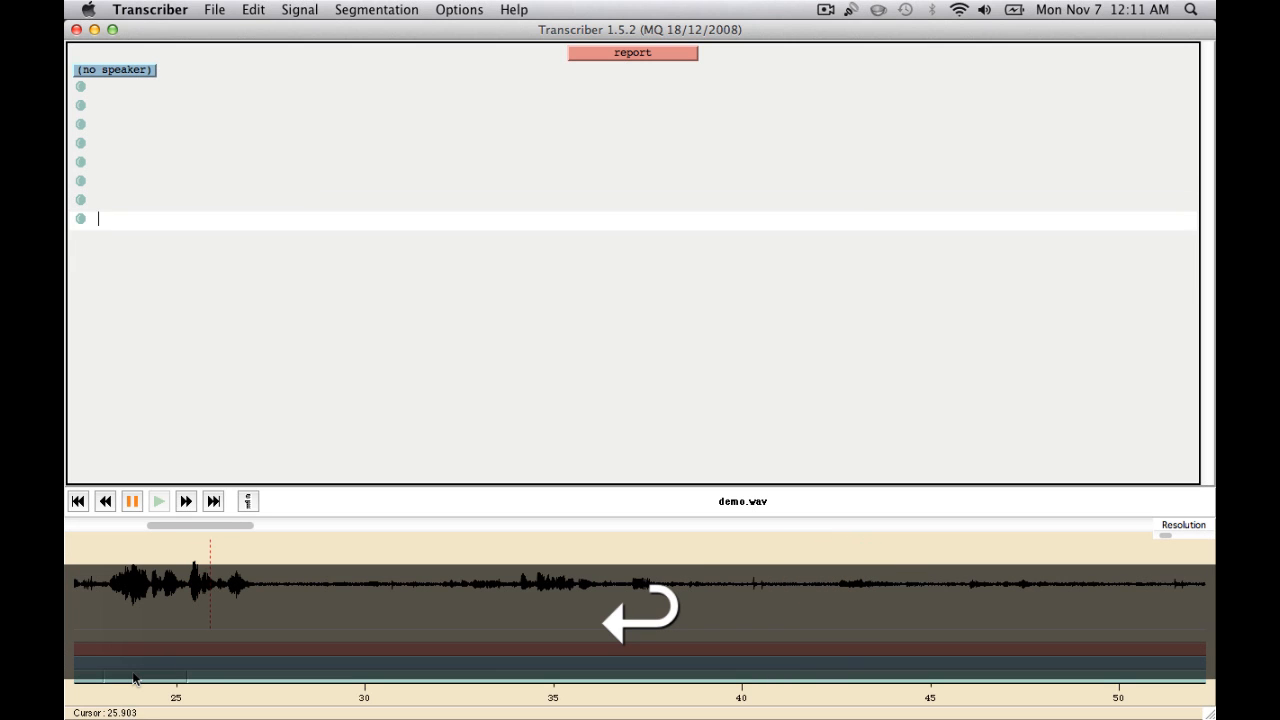
pyautogui.press('Return')
pyautogui.press('Tab')
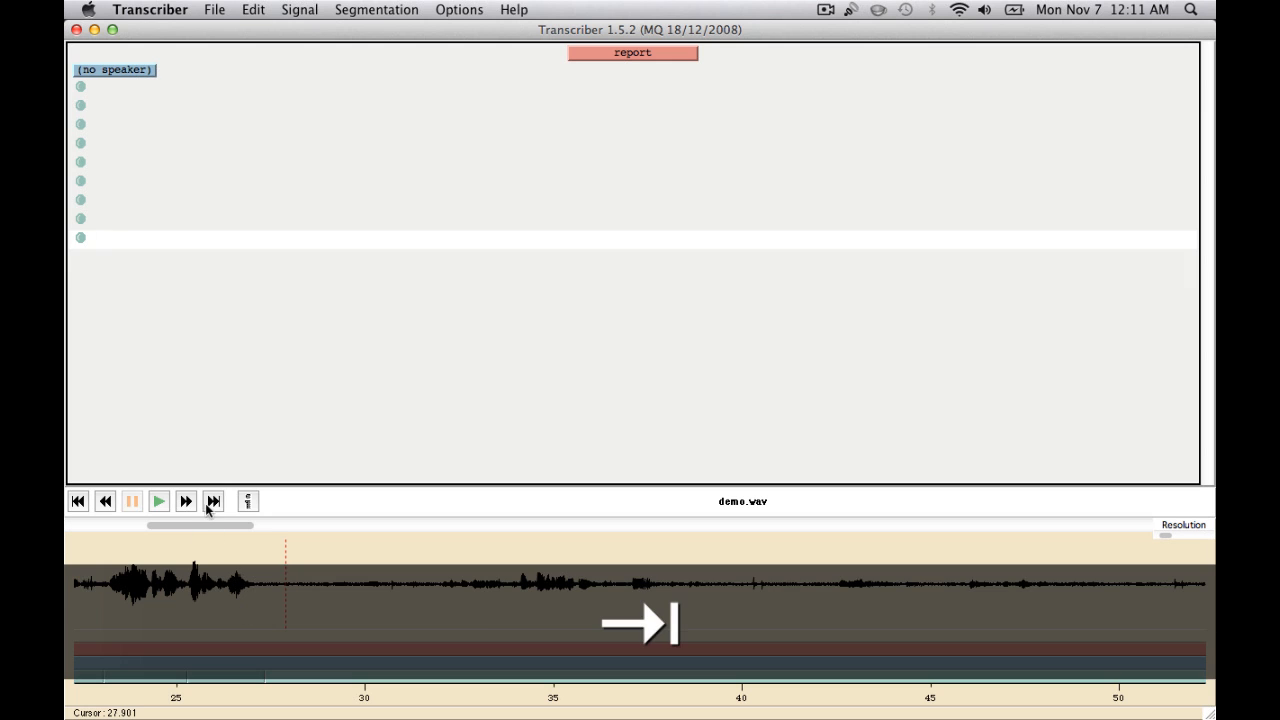
# Return to the first segment and set the playback mode to Stop before next segment boundary.
pyautogui.moveTo(211, 526); pyautogui.dragTo(119, 527)
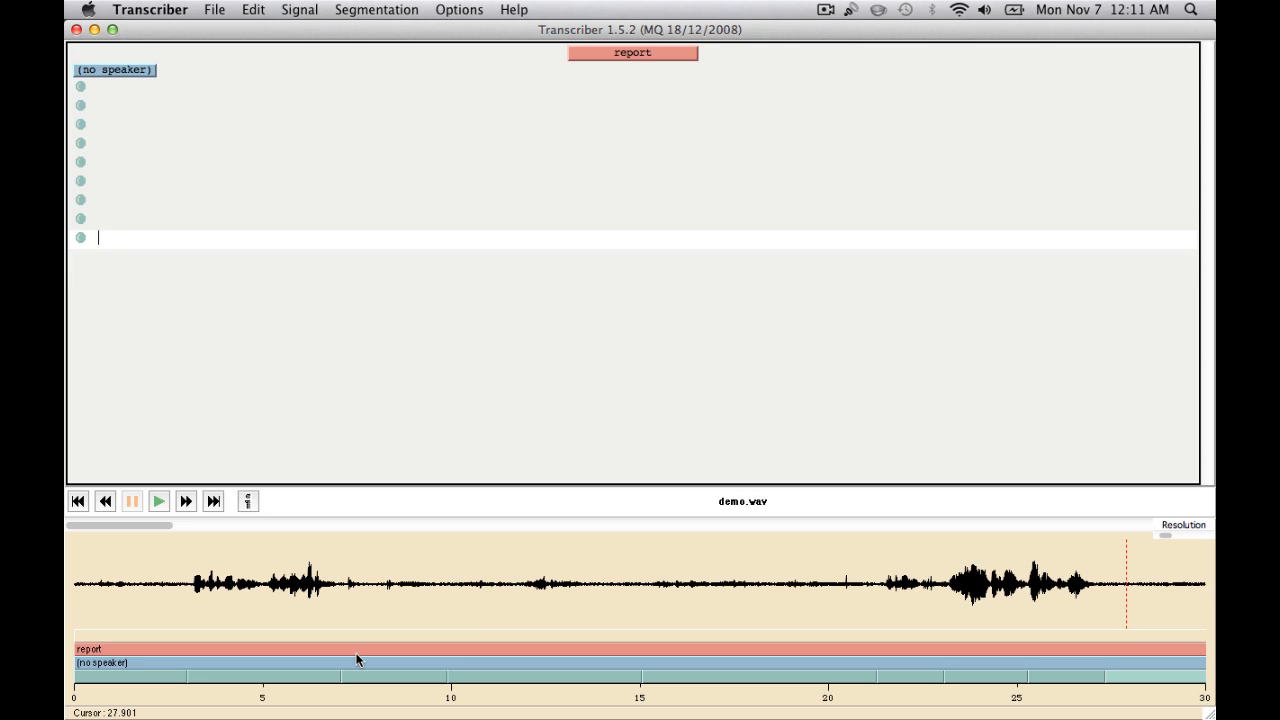
pyautogui.click(99, 92)
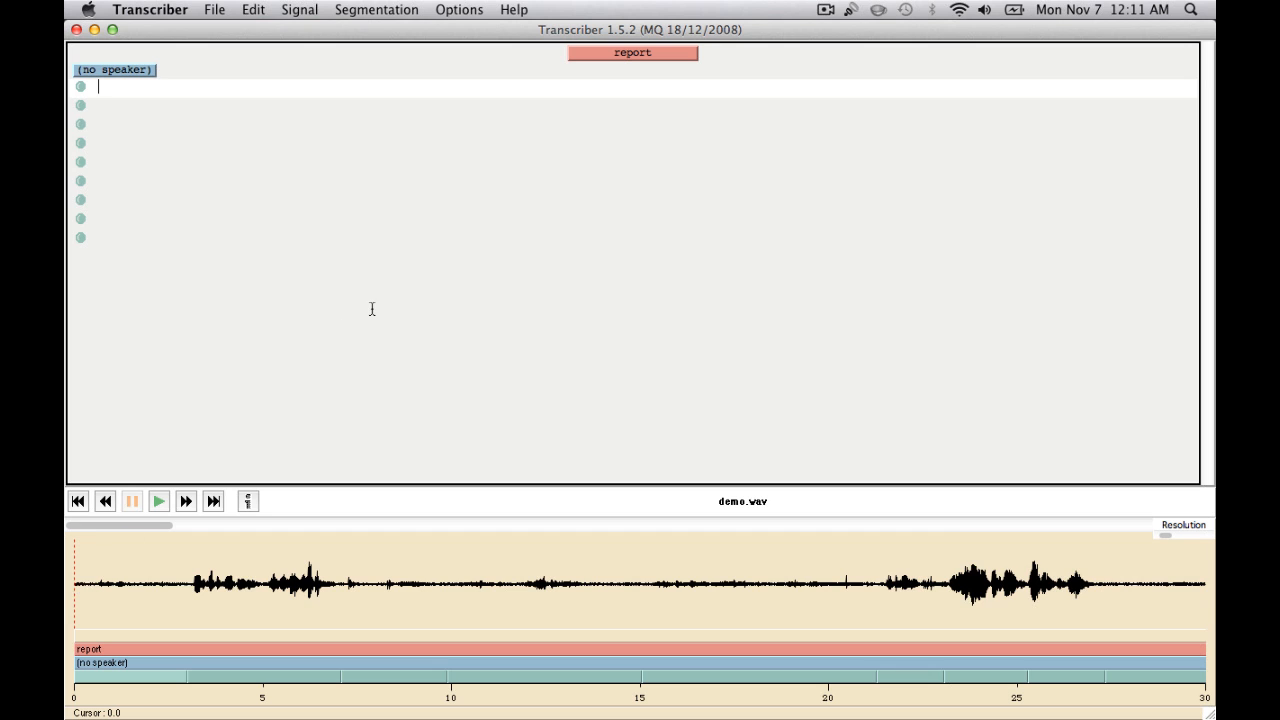
pyautogui.click(309, 12)
pyautogui.moveTo(343, 102)
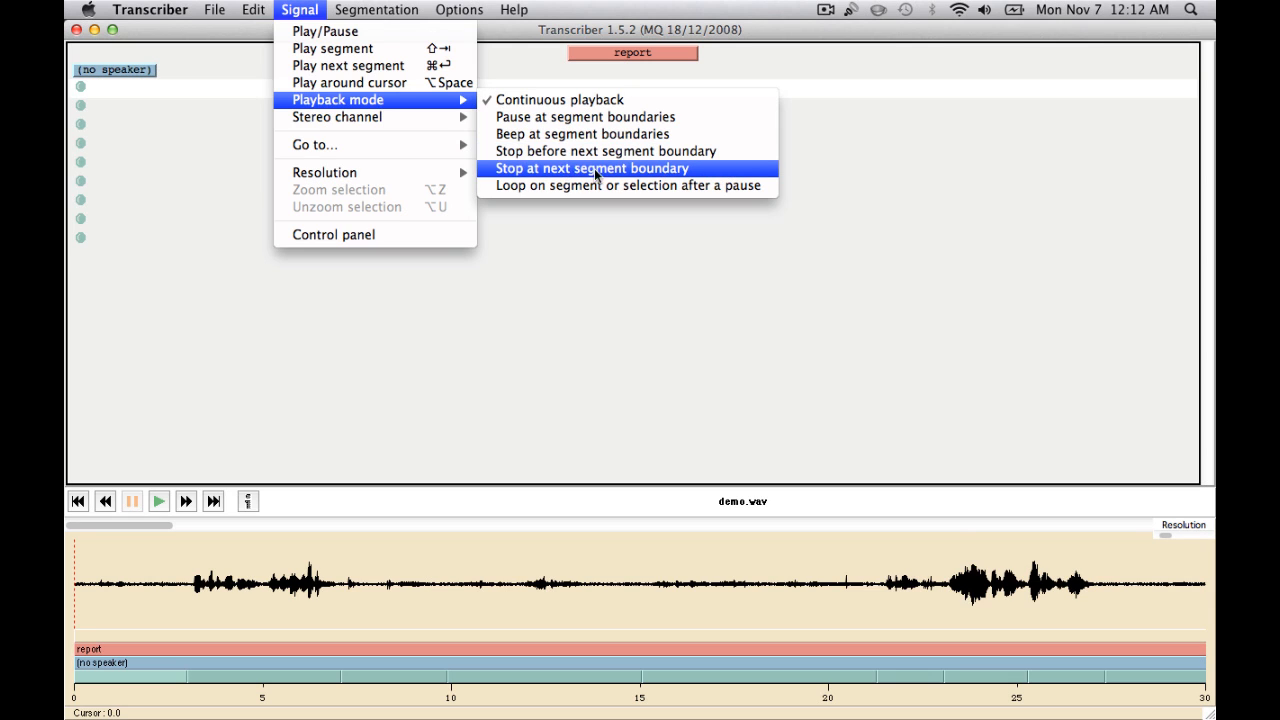
pyautogui.click(683, 150)
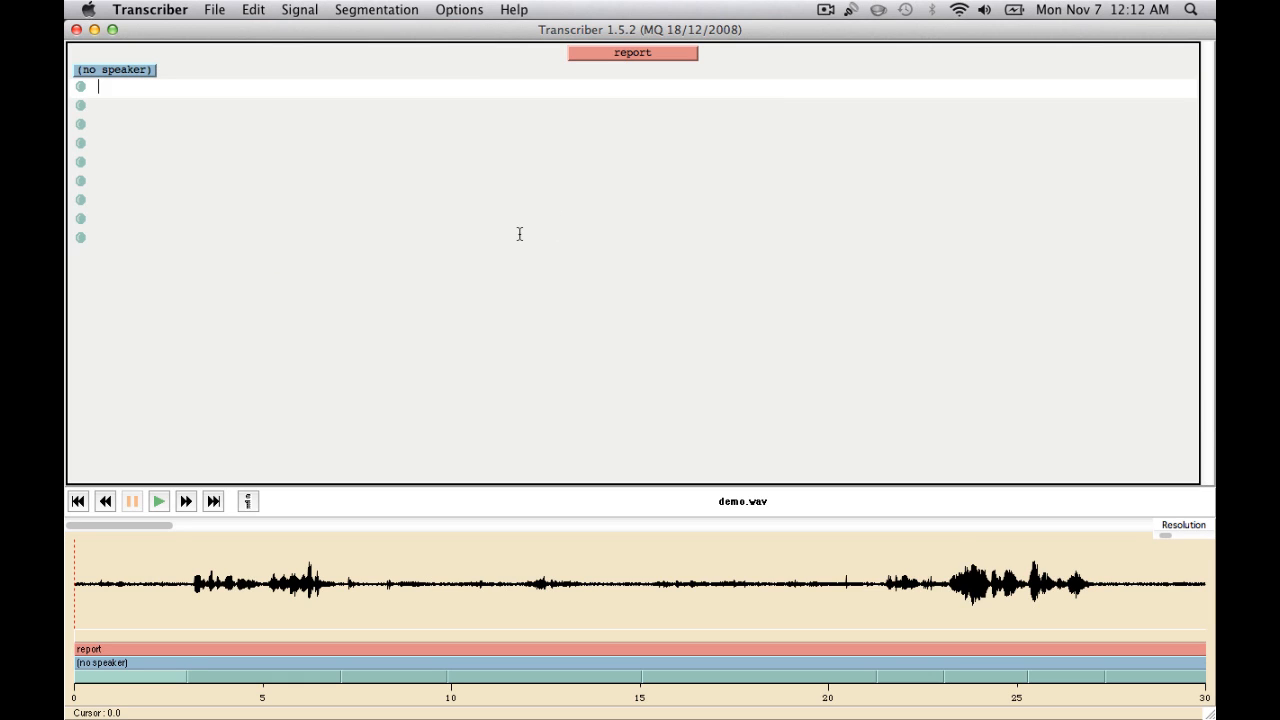
# Play the first two segments and begin the second segment's transcription line with the speaker label "M:".
pyautogui.press('Tab')
pyautogui.press('Tab')
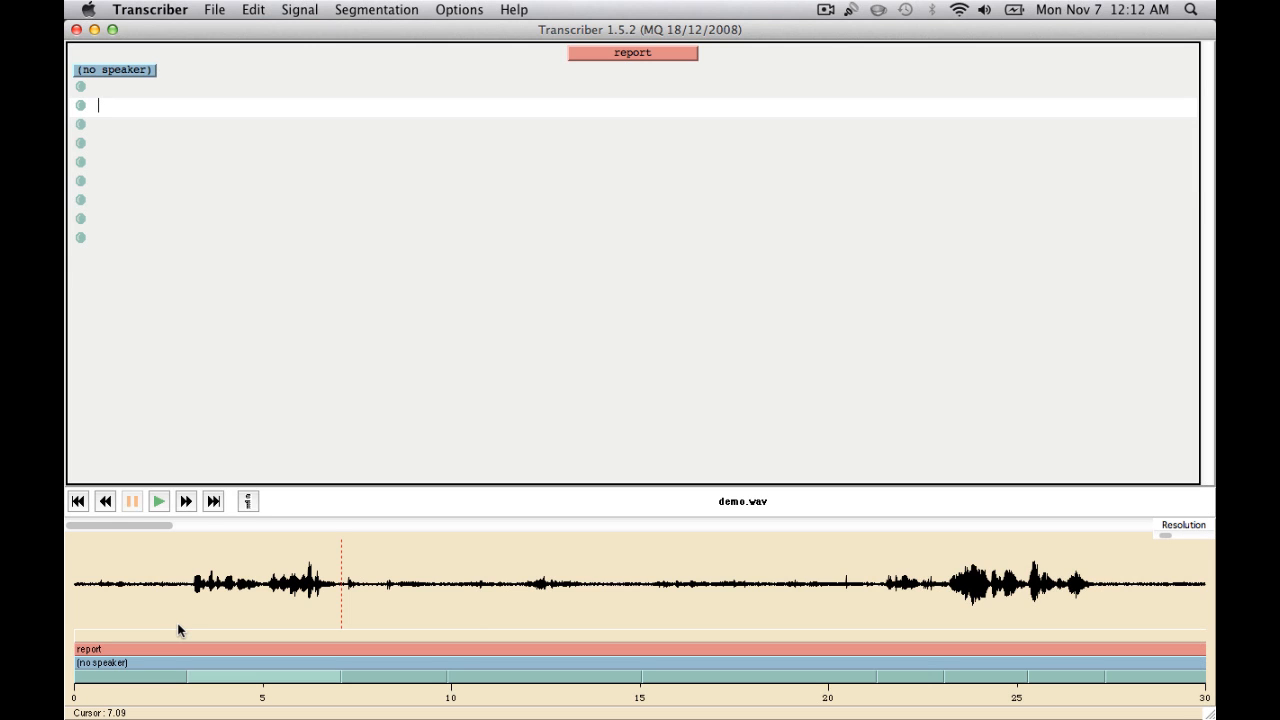
pyautogui.hotkey('shift', 'Tab')
pyautogui.write('M')
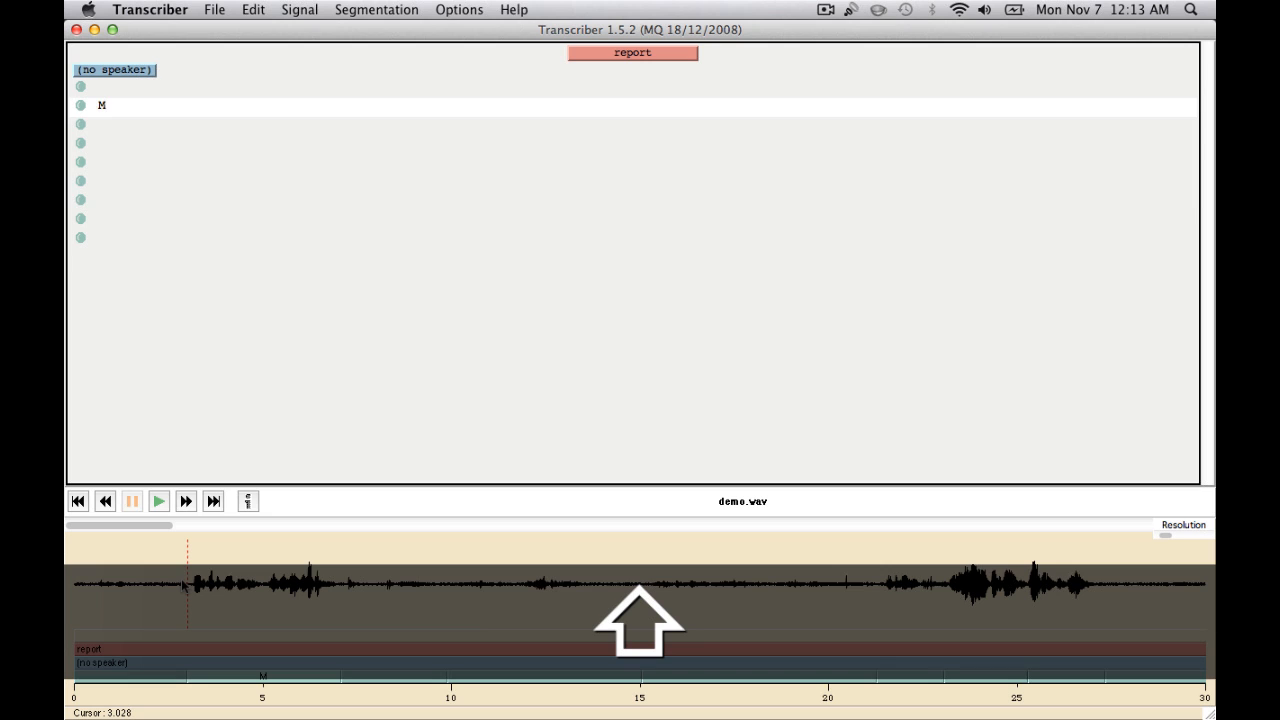
pyautogui.write(':')
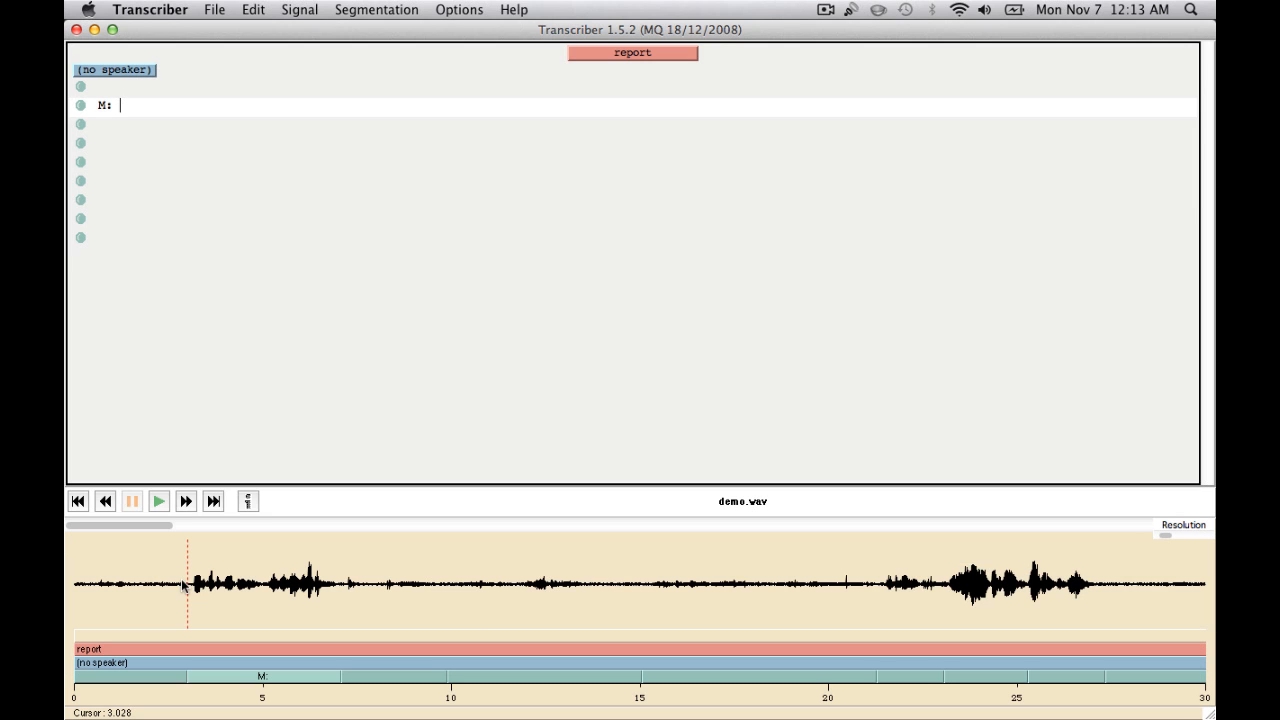
# Play the second segment and transcribe it as "We need a popup blocker on our web browser" after the speaker label.
pyautogui.press('Tab')
pyautogui.write('We ')
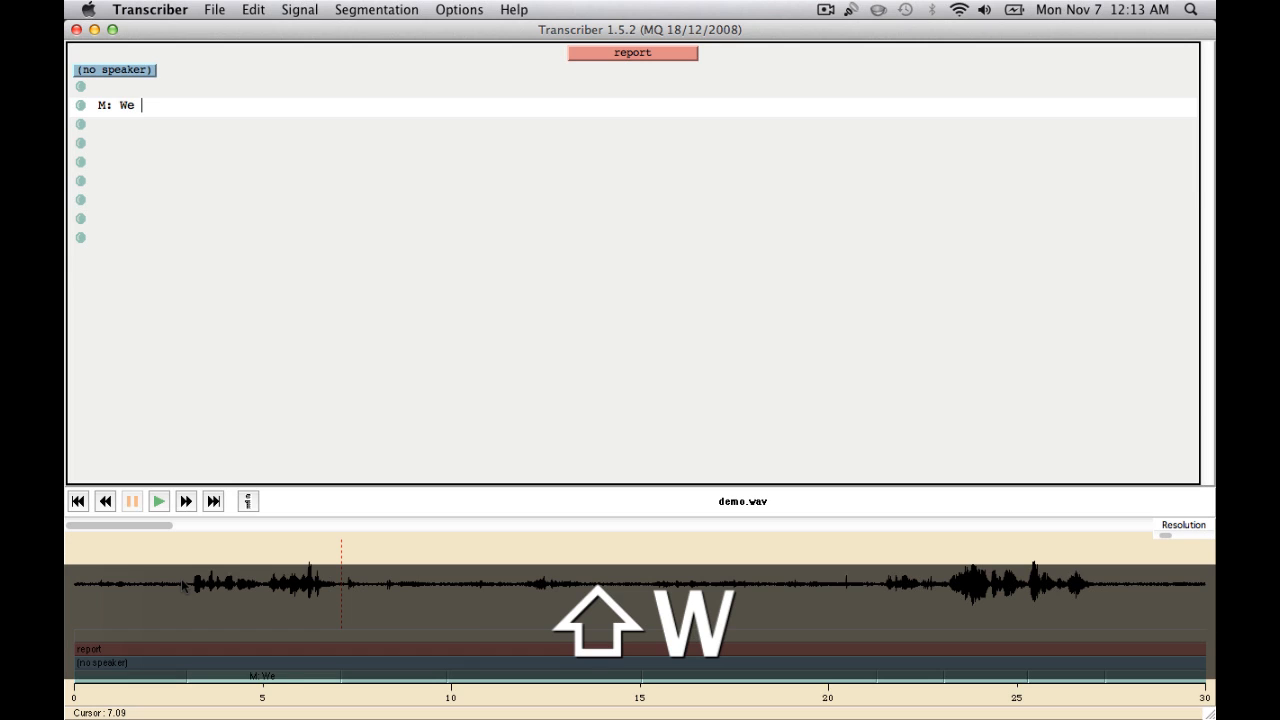
pyautogui.write('need')
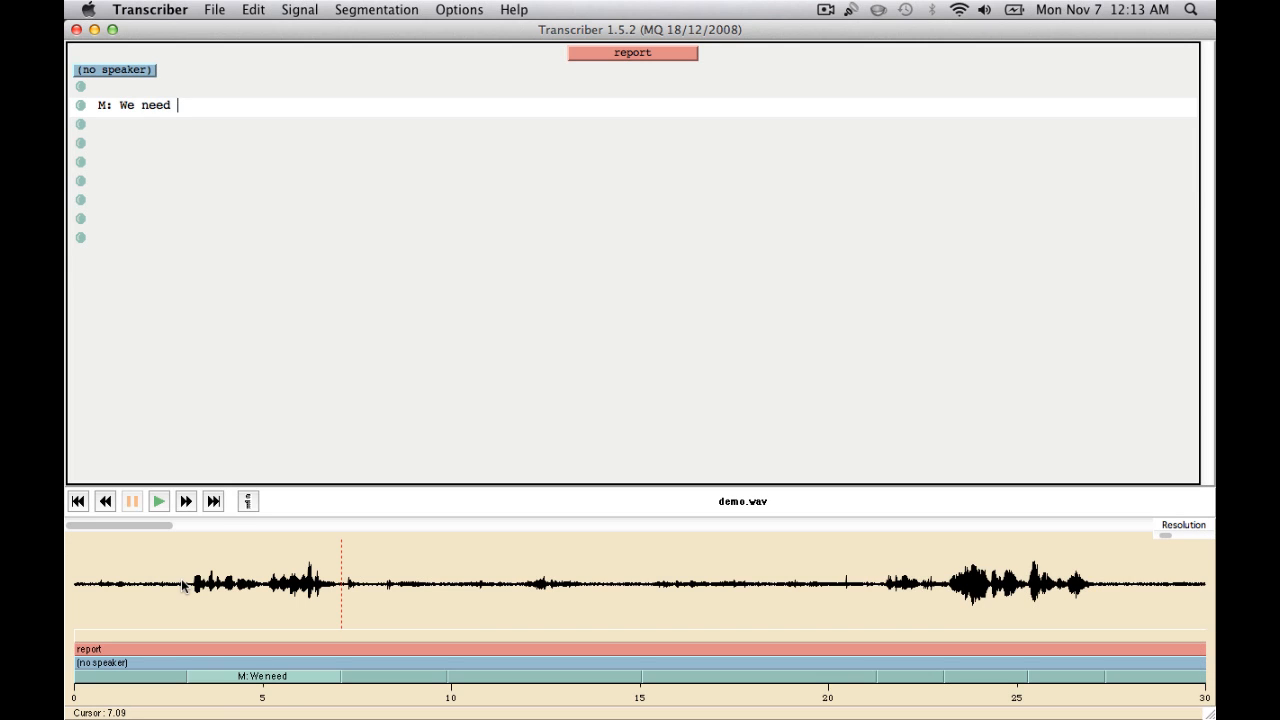
pyautogui.write(' a popup b')
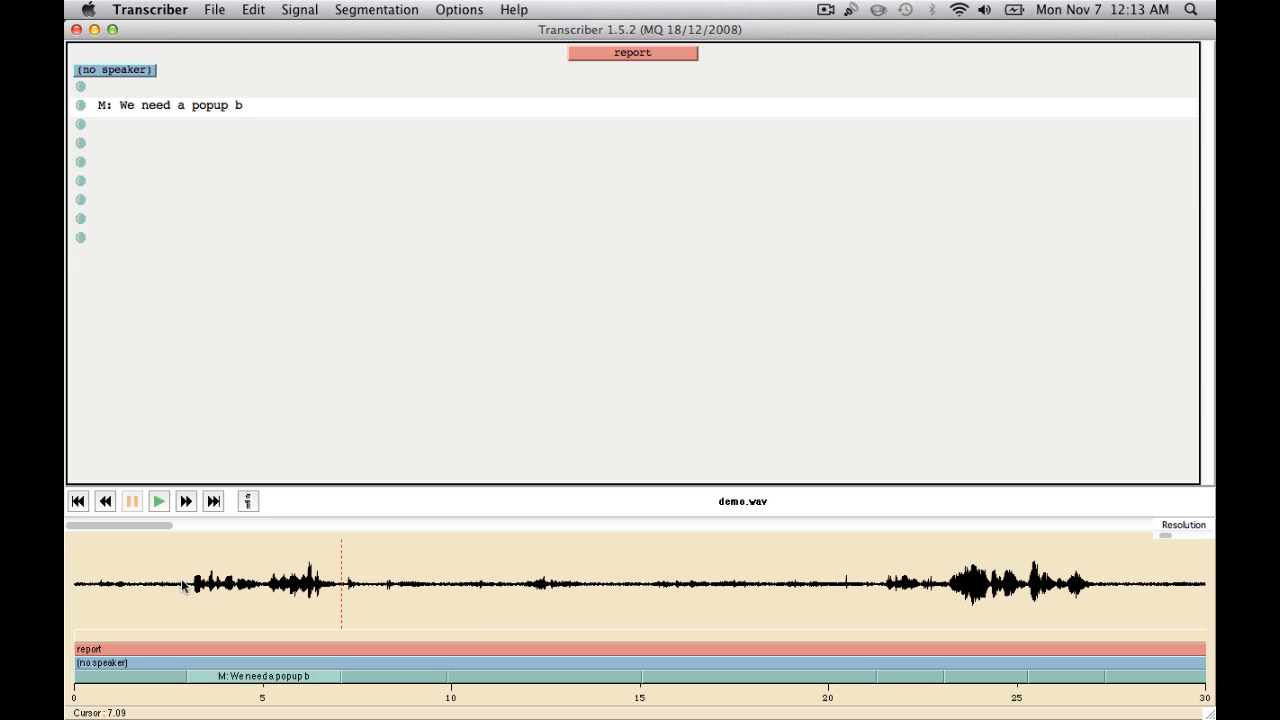
pyautogui.write('locker on a')
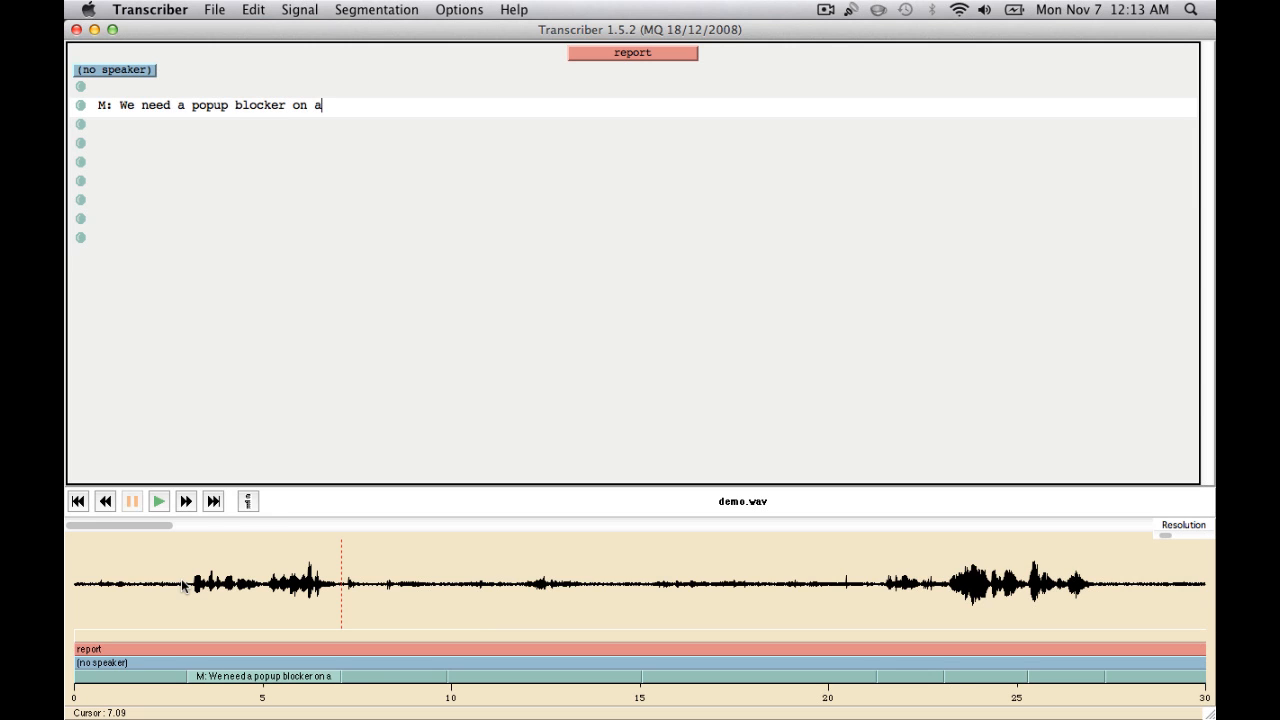
pyautogui.press('BackSpace')
pyautogui.write('our web ')
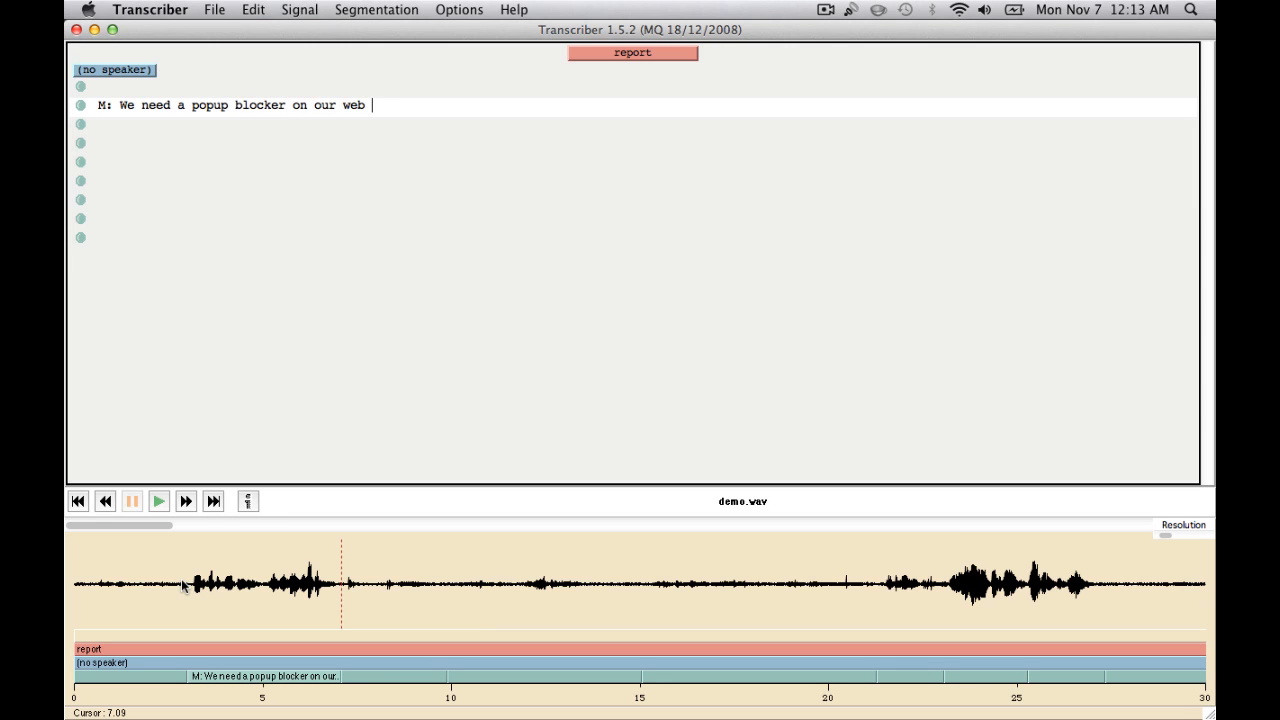
pyautogui.write('browser')
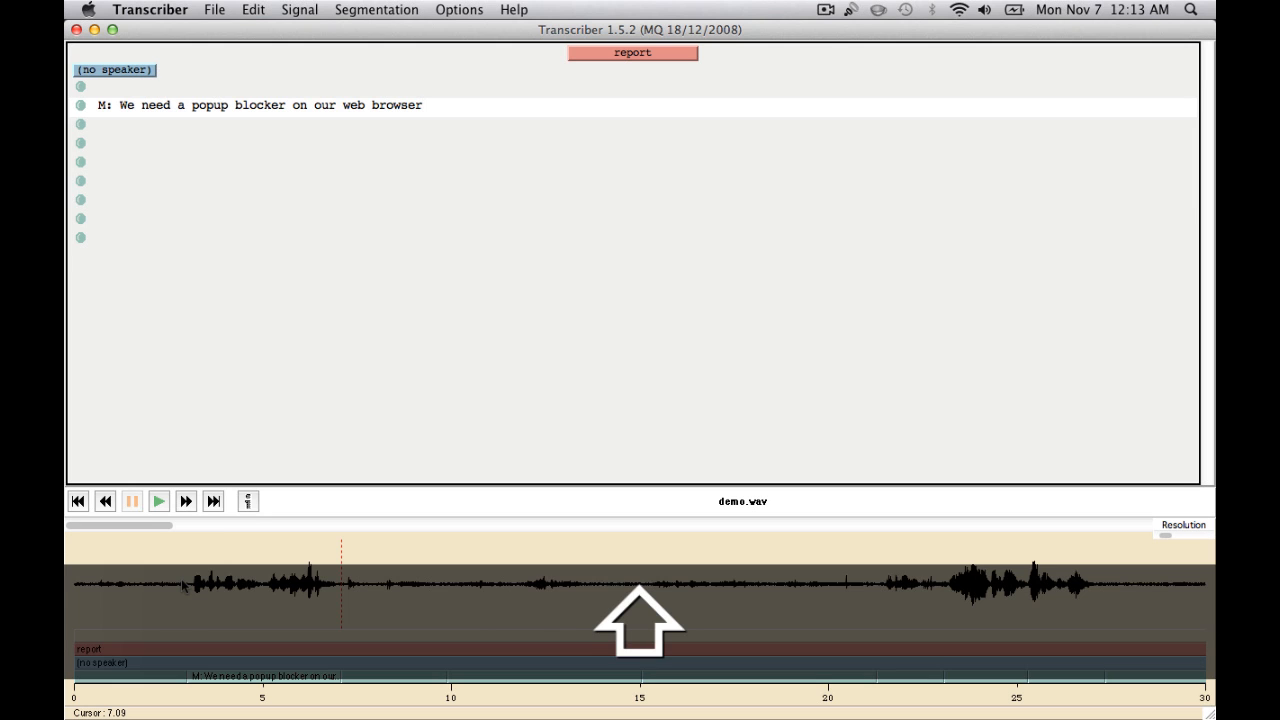
# Replay the second segment and append "[laughs]" to the end of its transcription.
pyautogui.hotkey('shift', 'Tab')
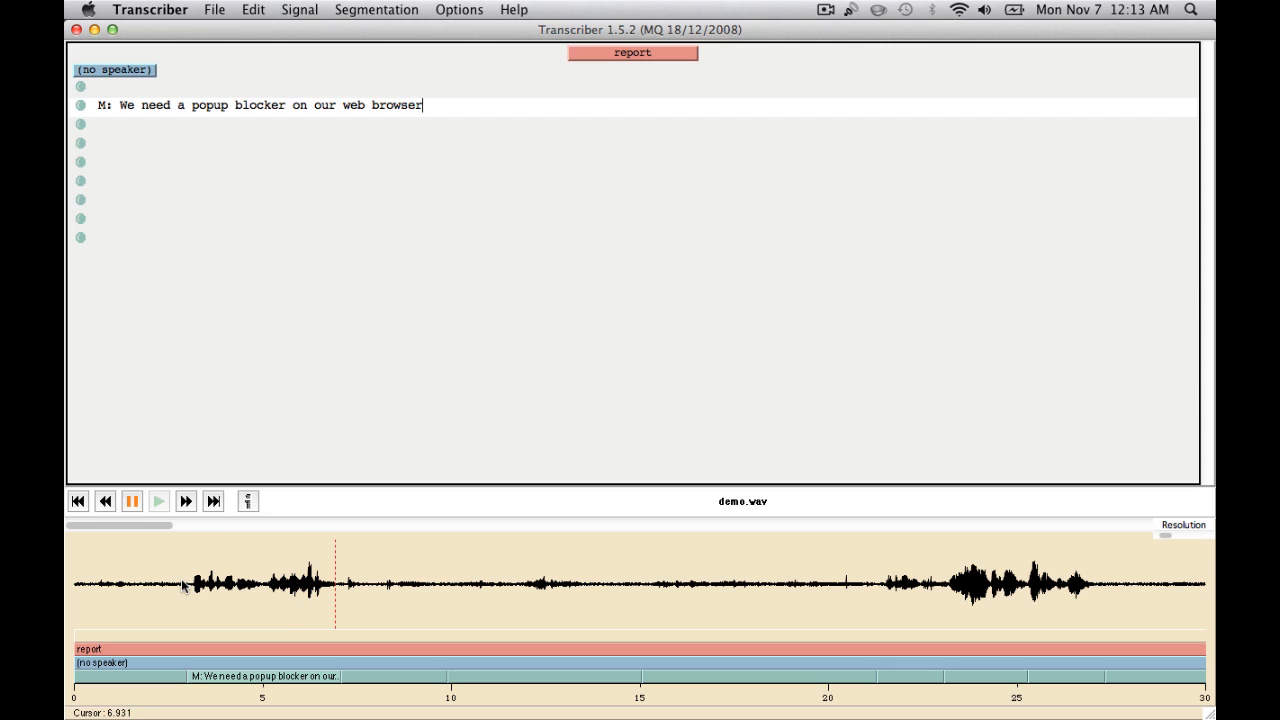
pyautogui.write('[laughs')
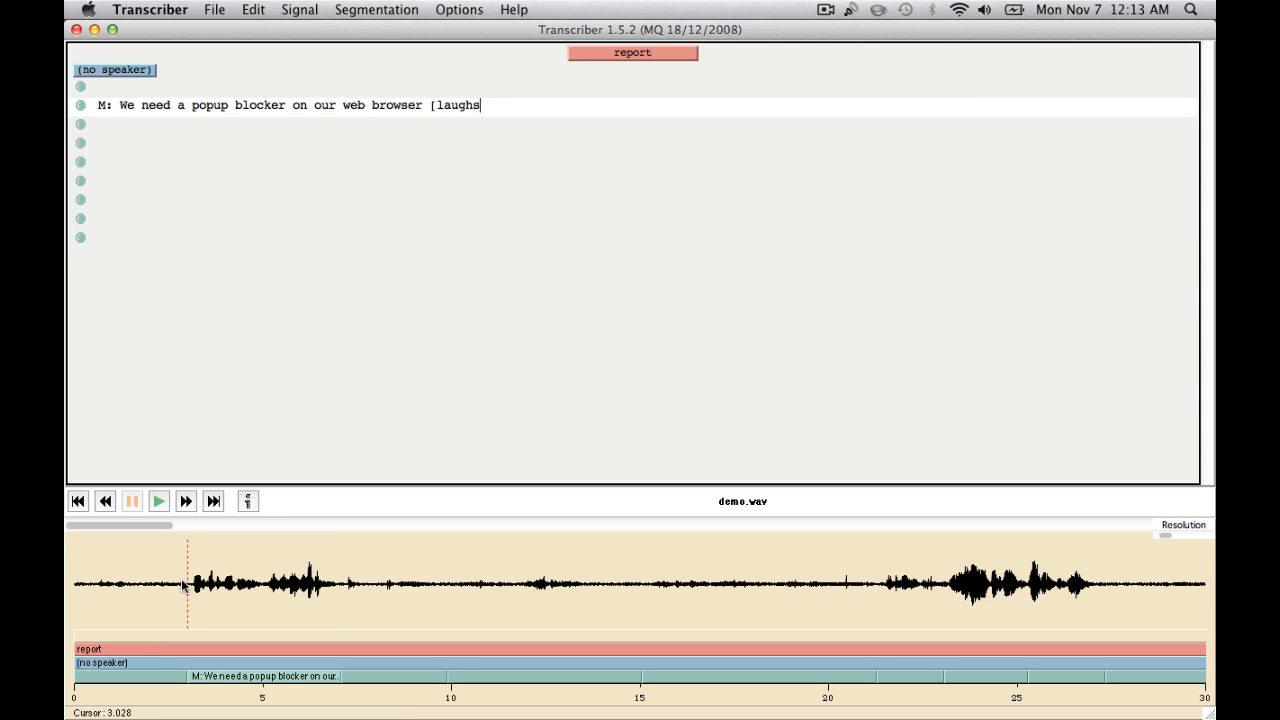
pyautogui.write(']')
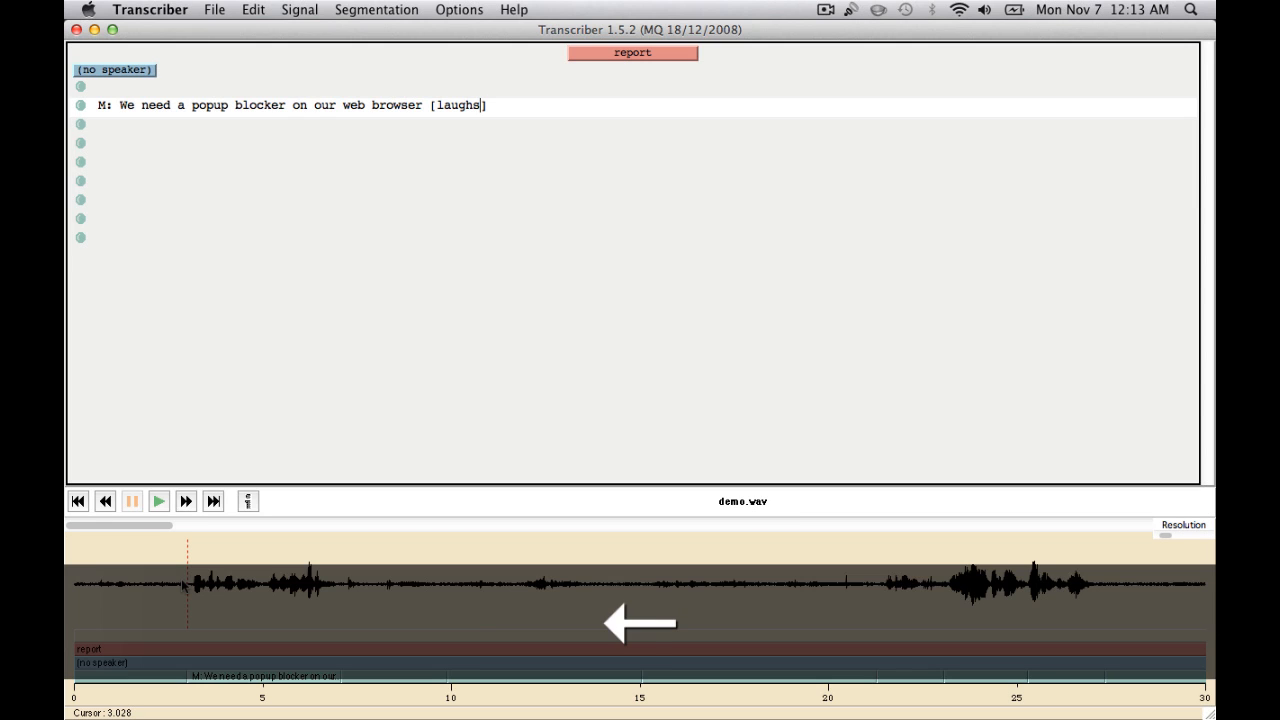
# Select the second and third segments on the timeline in turn, and return to the transcribed line.
pyautogui.click(258, 679)
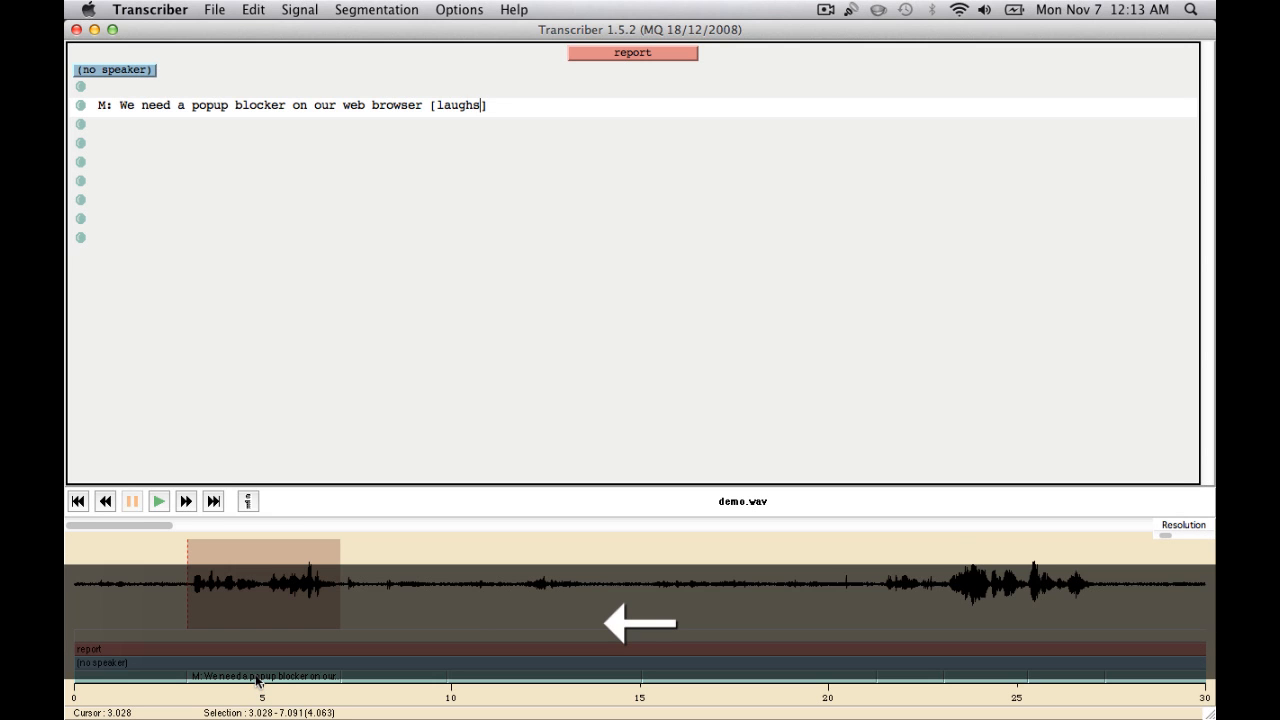
pyautogui.click(362, 678)
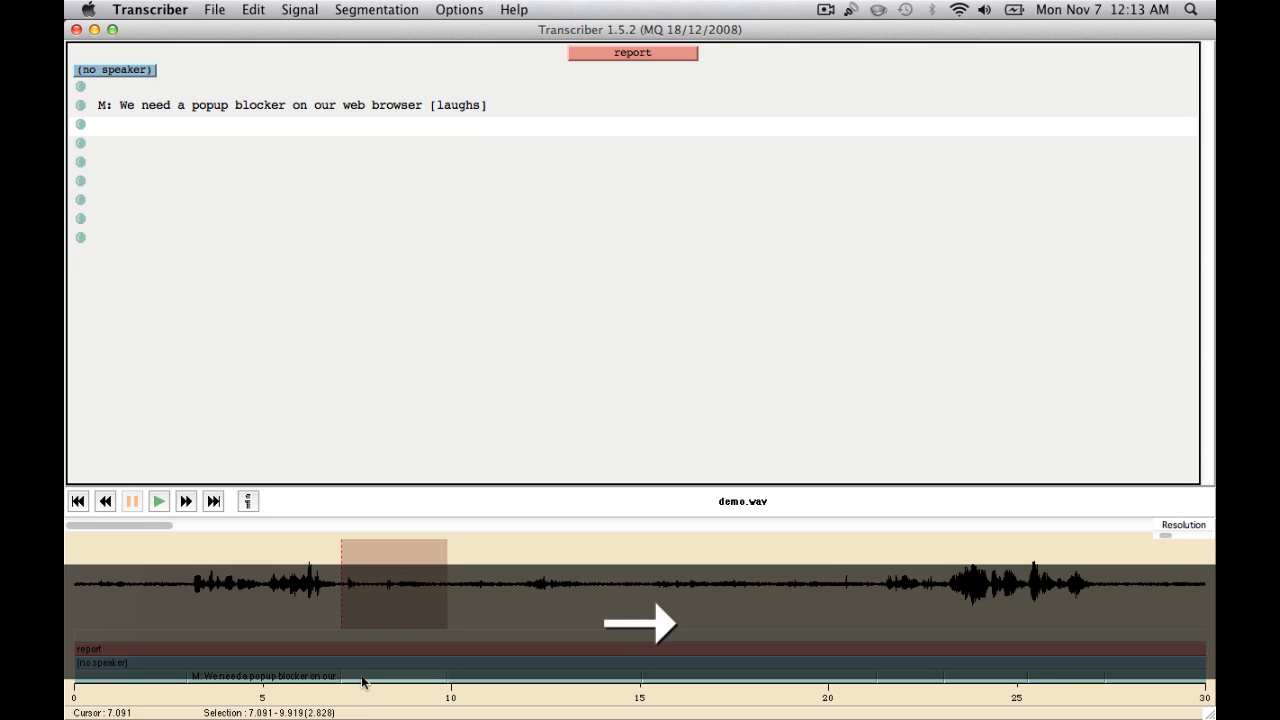
pyautogui.press('Left')
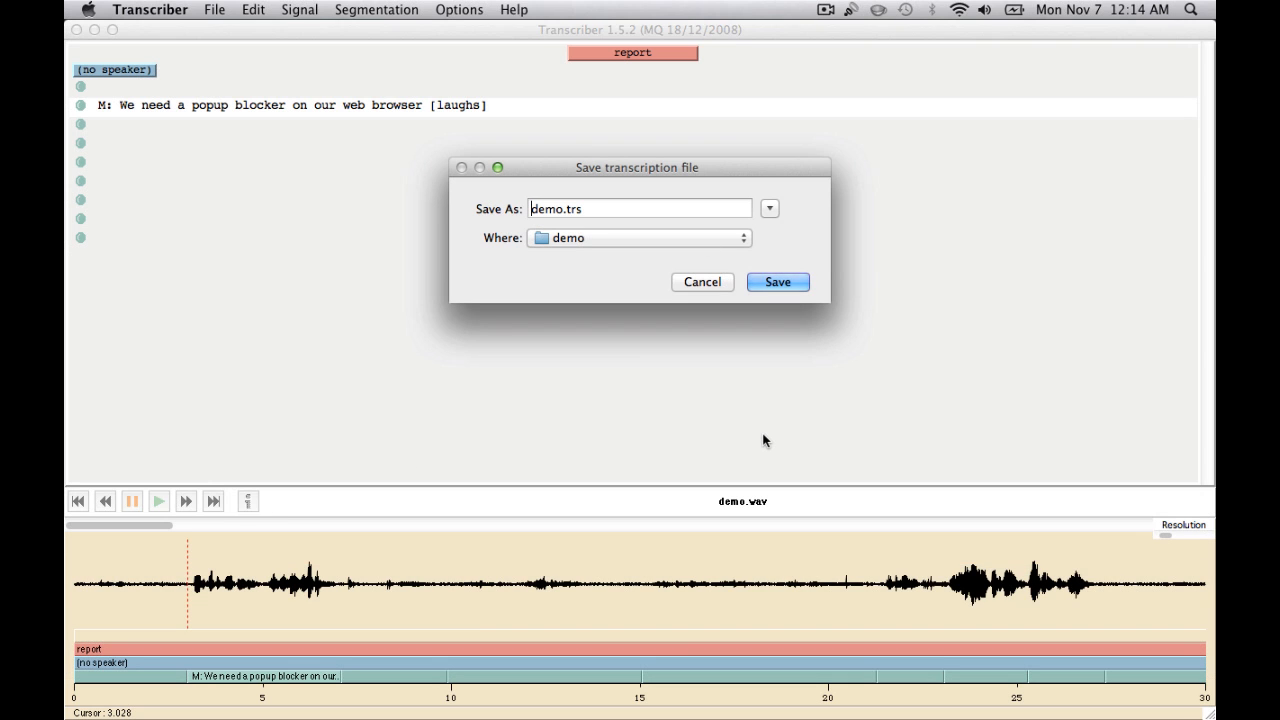
# Dismiss the save dialog and step between the second and third segments, ending with the third segment selected on the timeline.
pyautogui.click(702, 282)
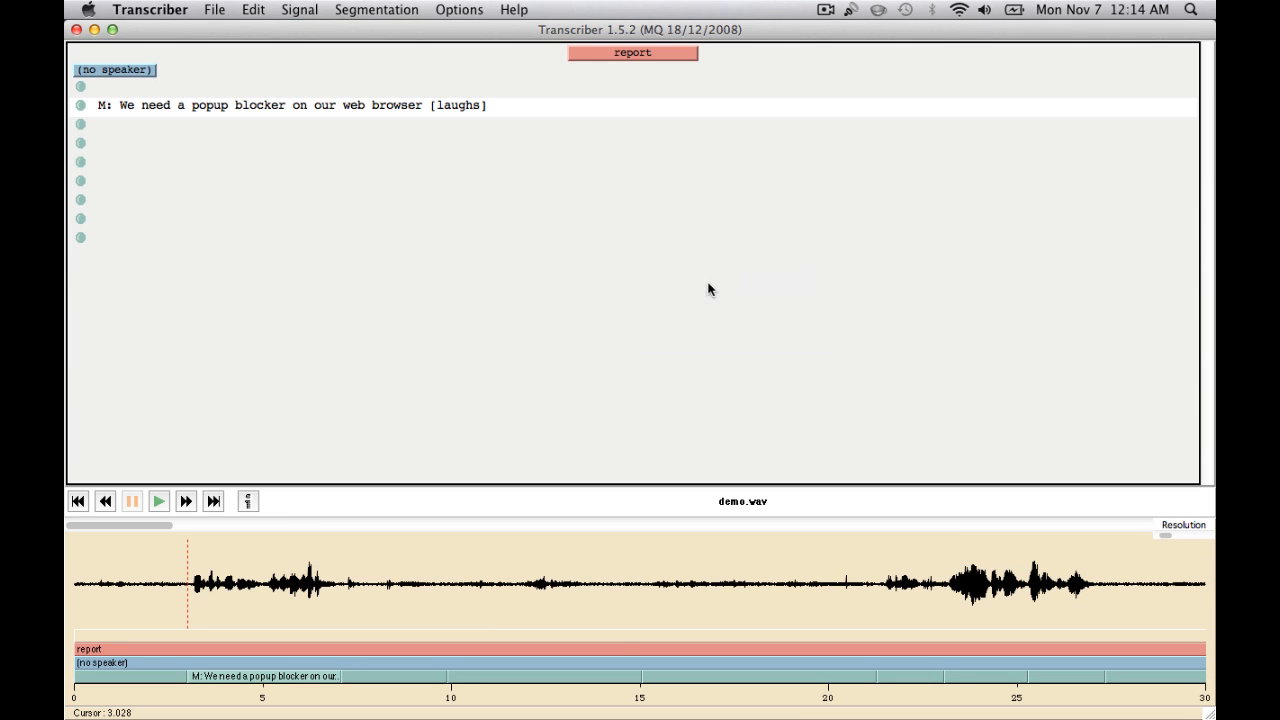
pyautogui.press('Left')
pyautogui.click(403, 584)
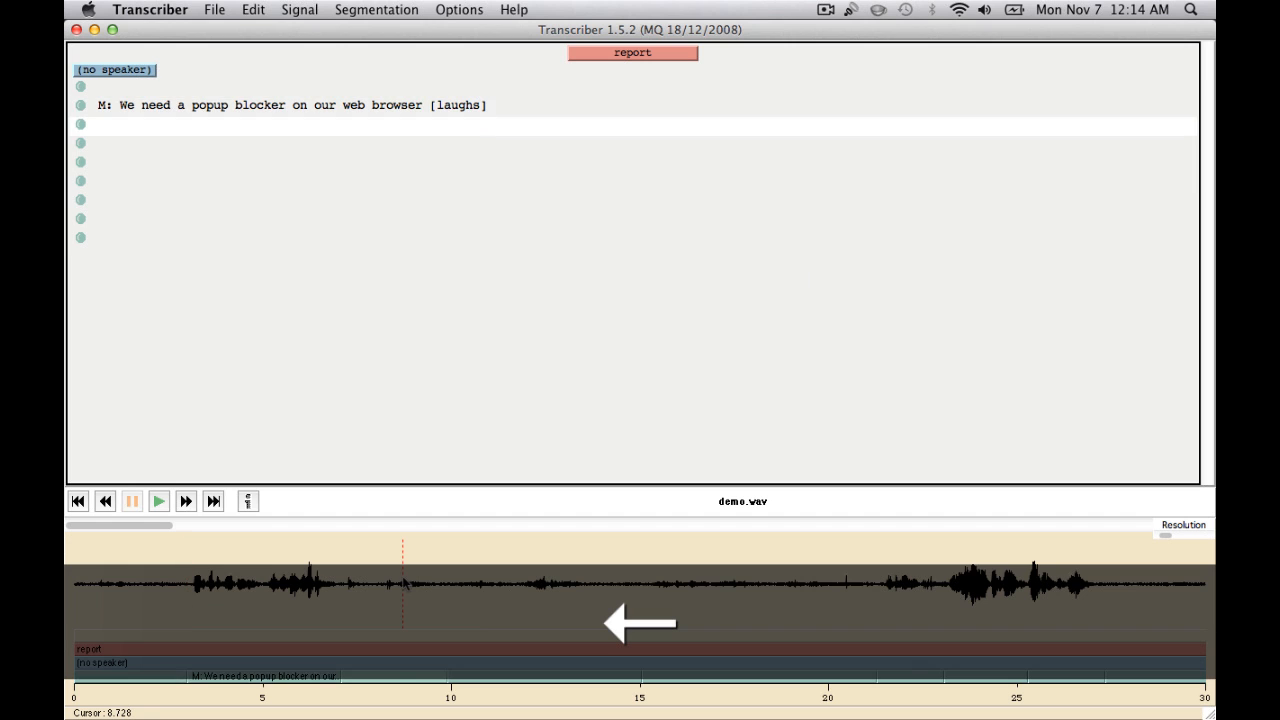
pyautogui.press('Left')
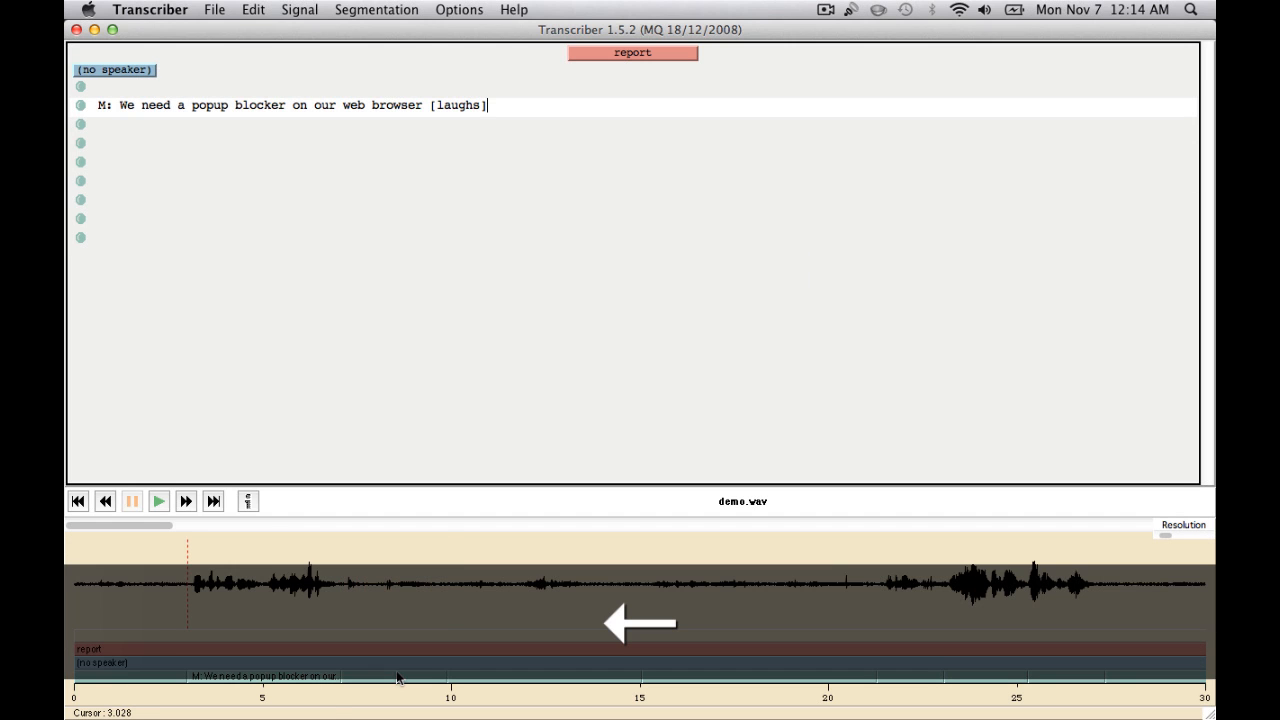
pyautogui.press('Right')
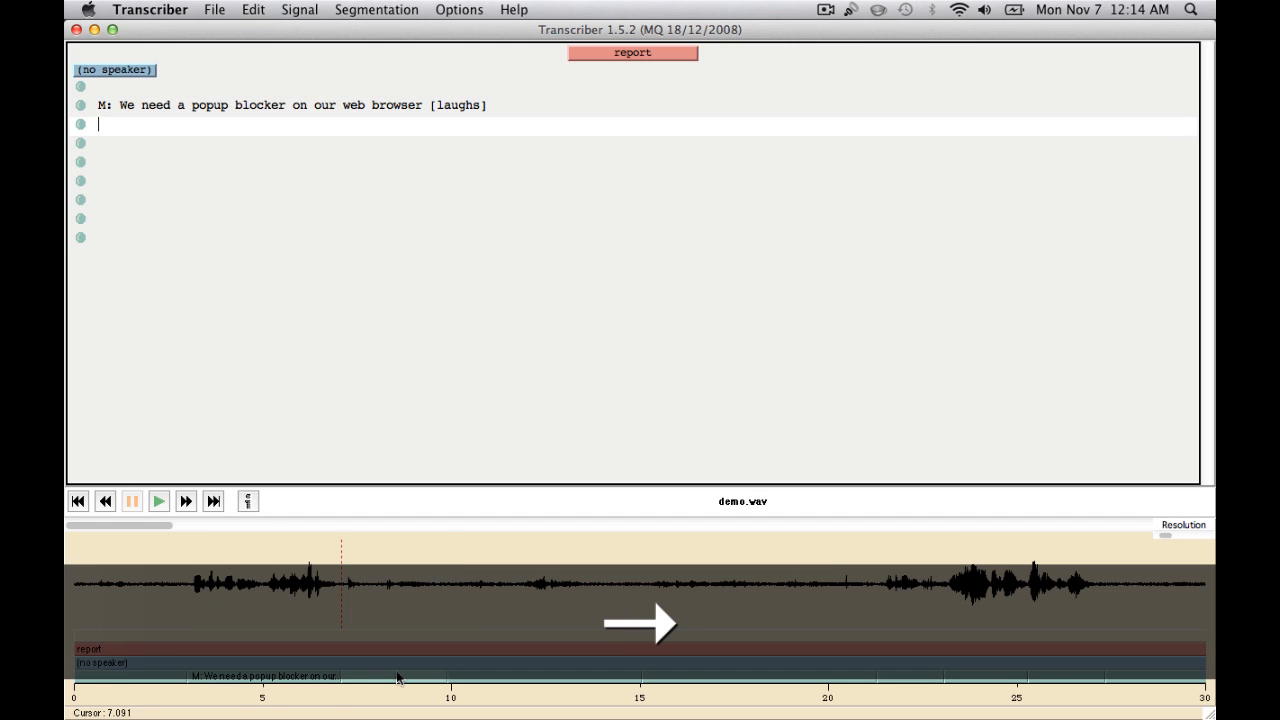
pyautogui.click(397, 678)
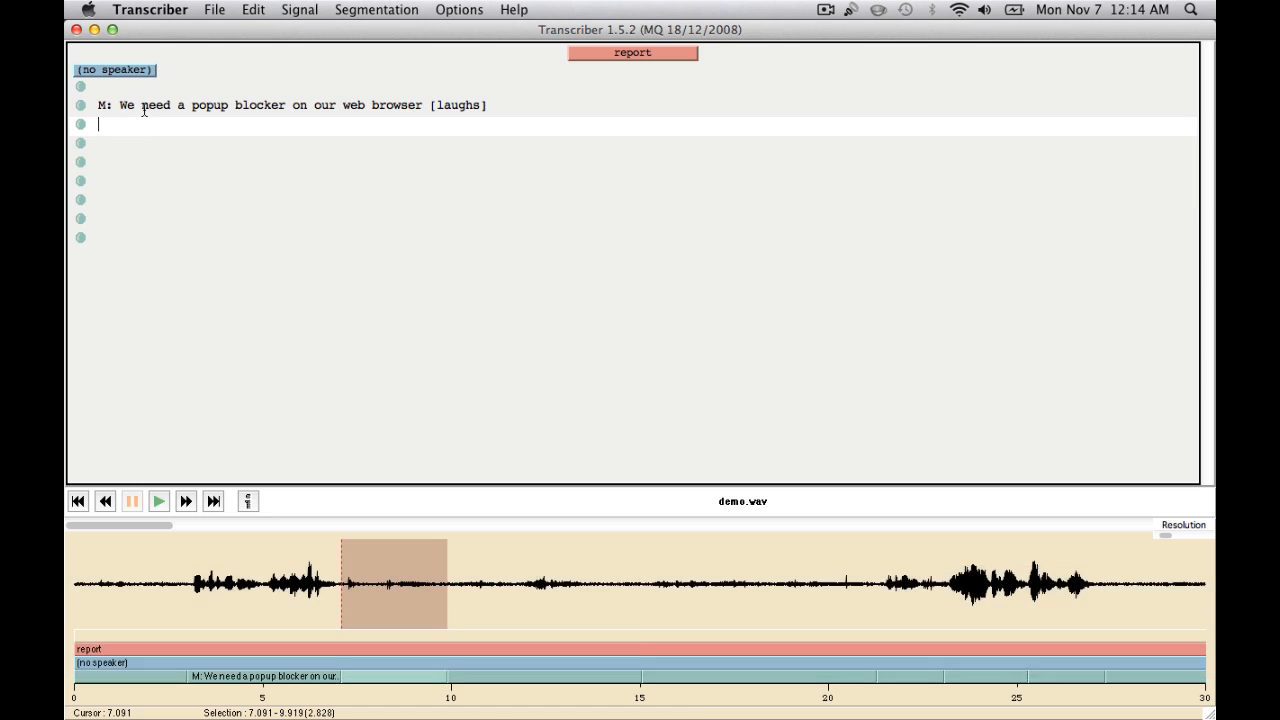
# Move line by line up to the first segment and back down to the fourth segment's empty line.
pyautogui.press('Down')
pyautogui.press('Up')
pyautogui.press('Up')
pyautogui.press('Up')
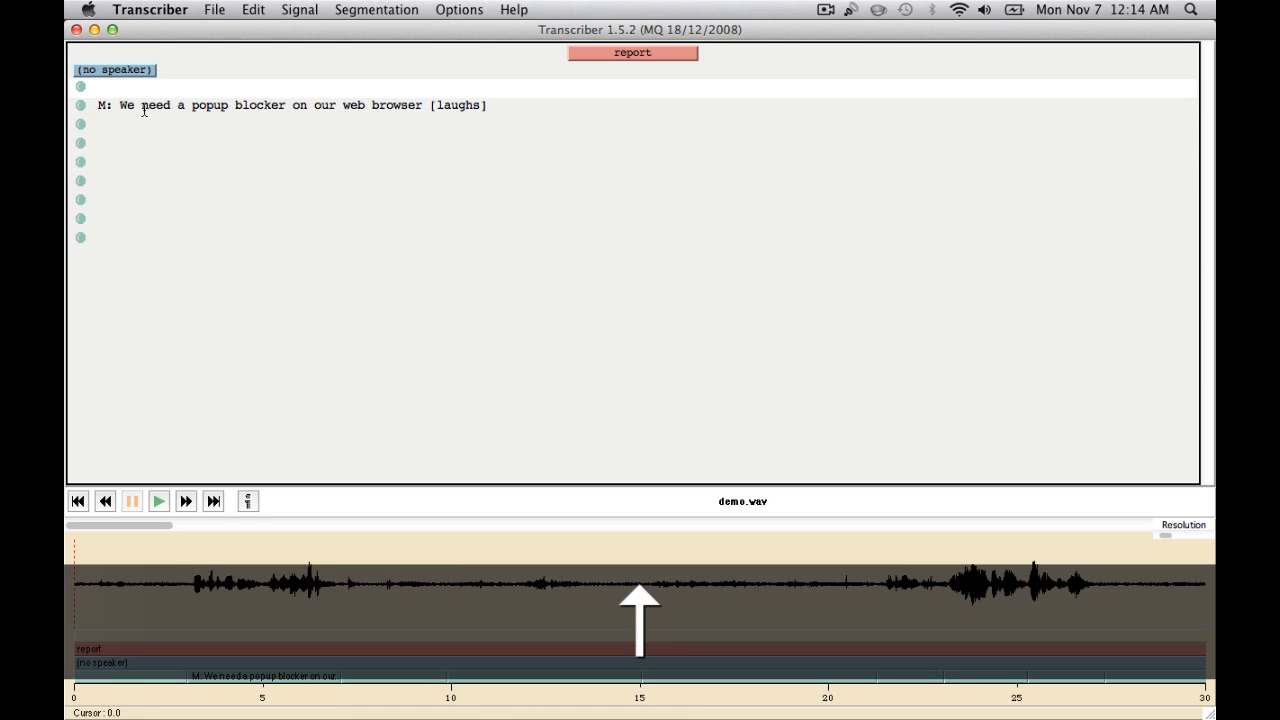
pyautogui.press('Down')
pyautogui.press('Down')
pyautogui.press('Down')
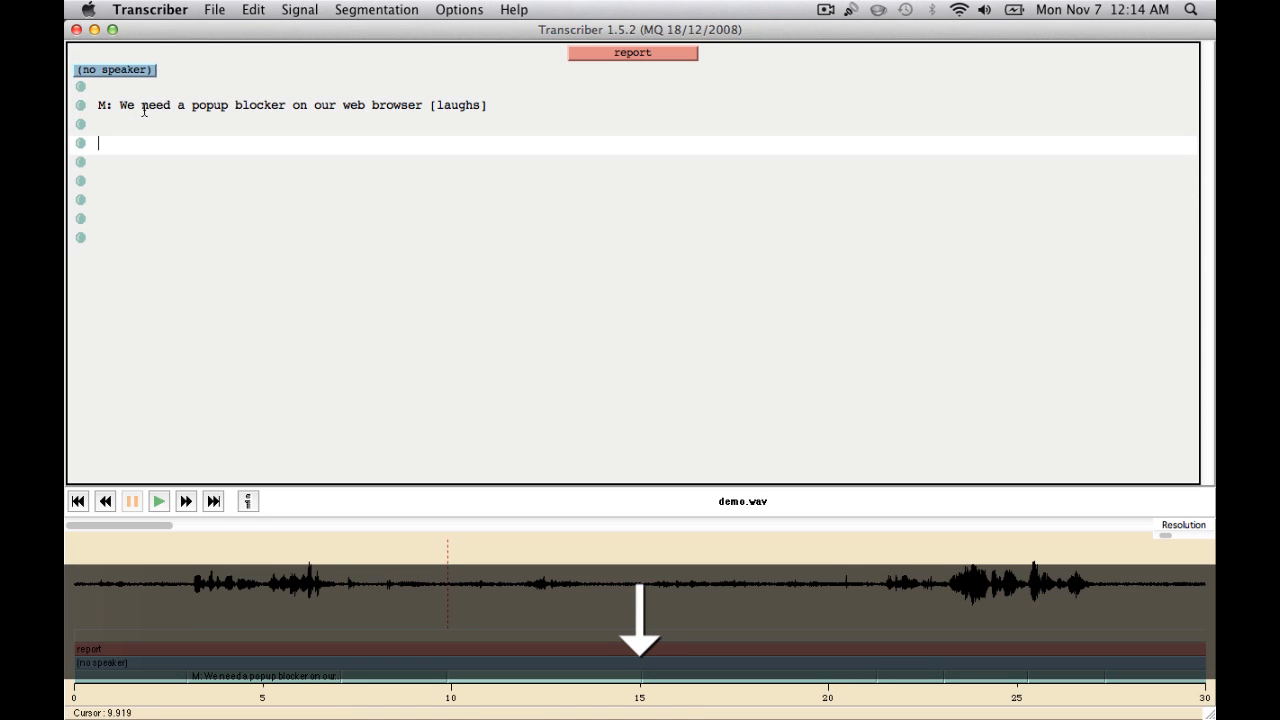
# Move the text cursor back to the "popup blocker" line, forward to the fifth segment, and back to the "popup blocker" line.
pyautogui.press('Left')
pyautogui.press('Left')
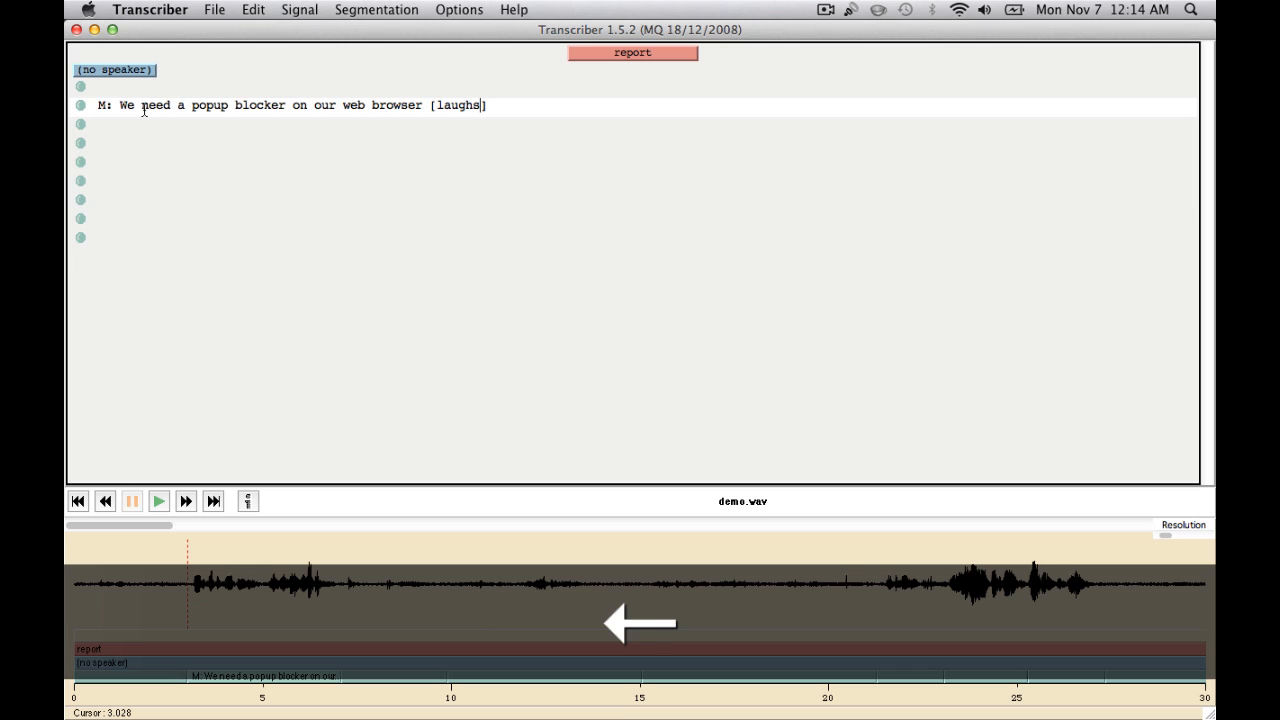
pyautogui.press('Right')
pyautogui.press('Right')
pyautogui.press('Right')
pyautogui.press('Right')
pyautogui.press('Left')
pyautogui.press('Left')
pyautogui.press('Left')
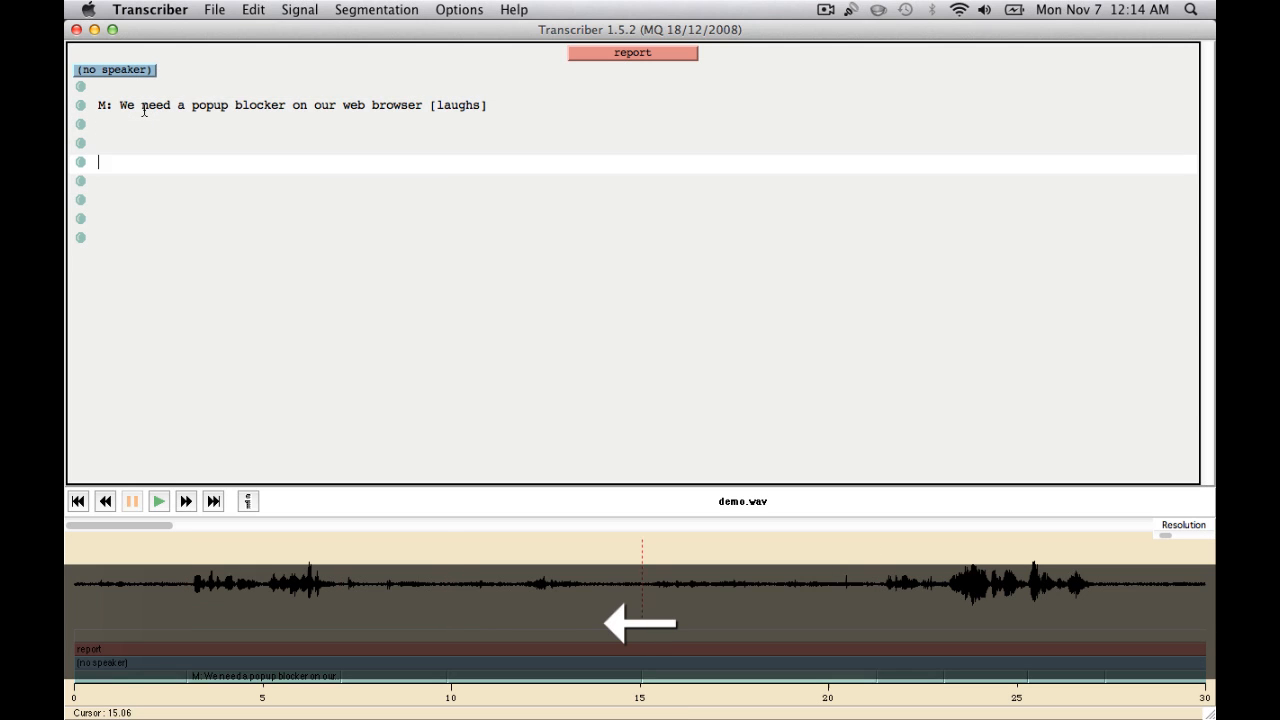
pyautogui.press('Left')
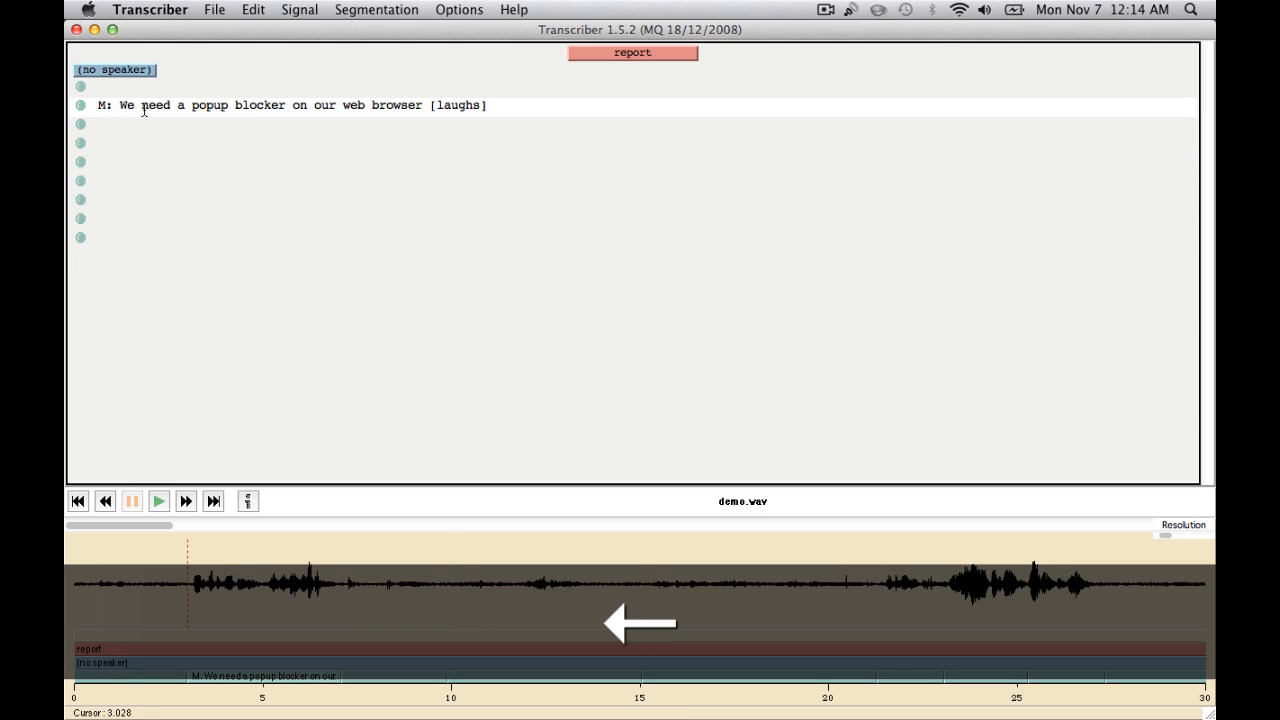
# Play the third segment and transcribe it as "M: Ahhmm".
pyautogui.press('Down')
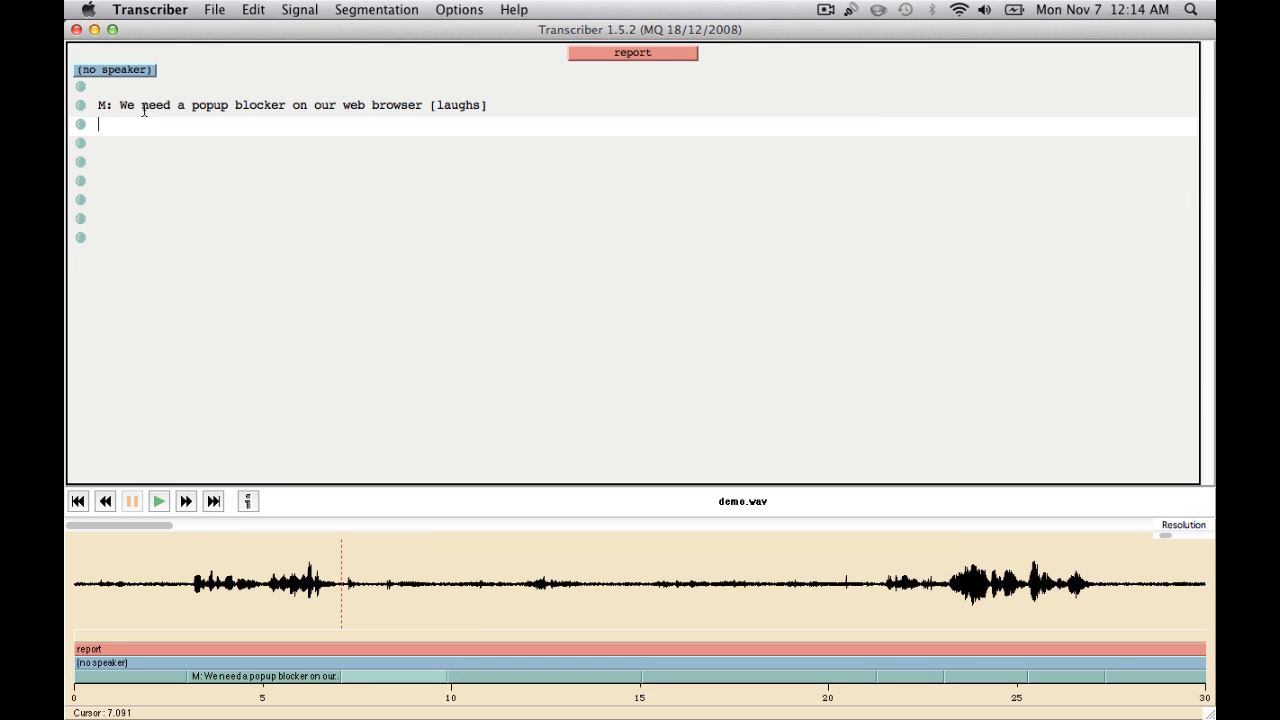
pyautogui.press('Tab')
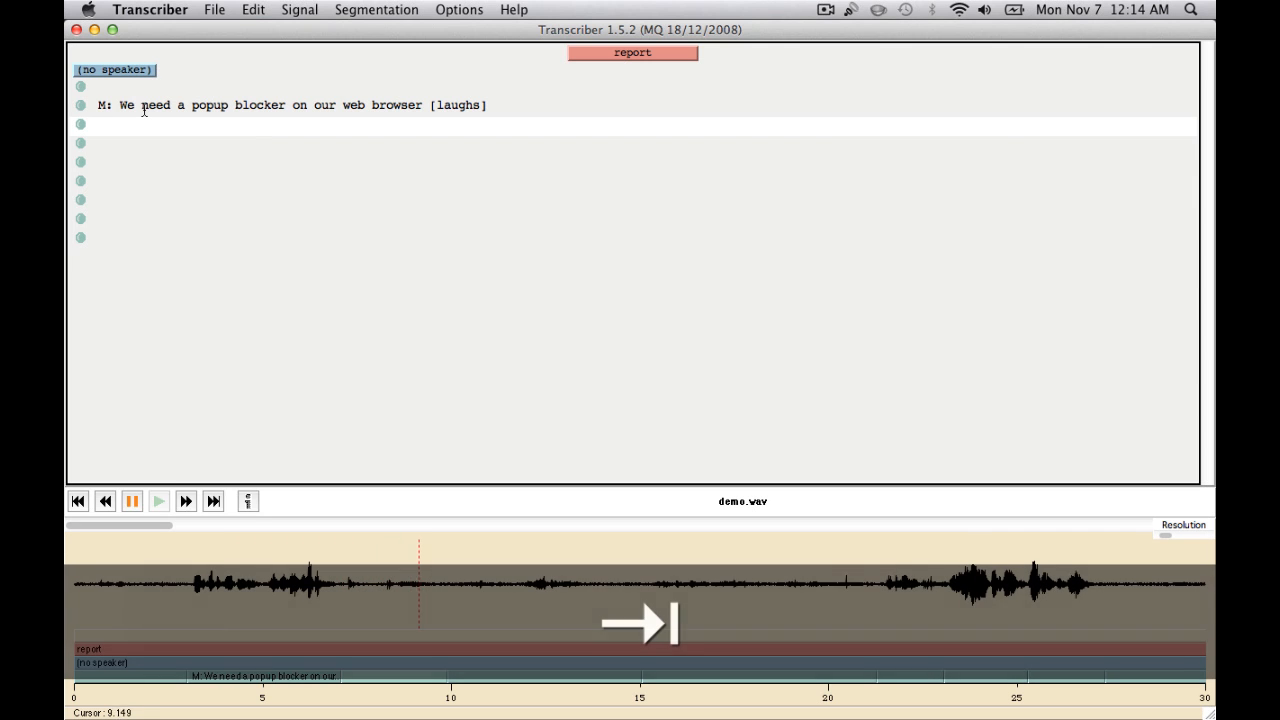
pyautogui.press('shift')
pyautogui.write('M')
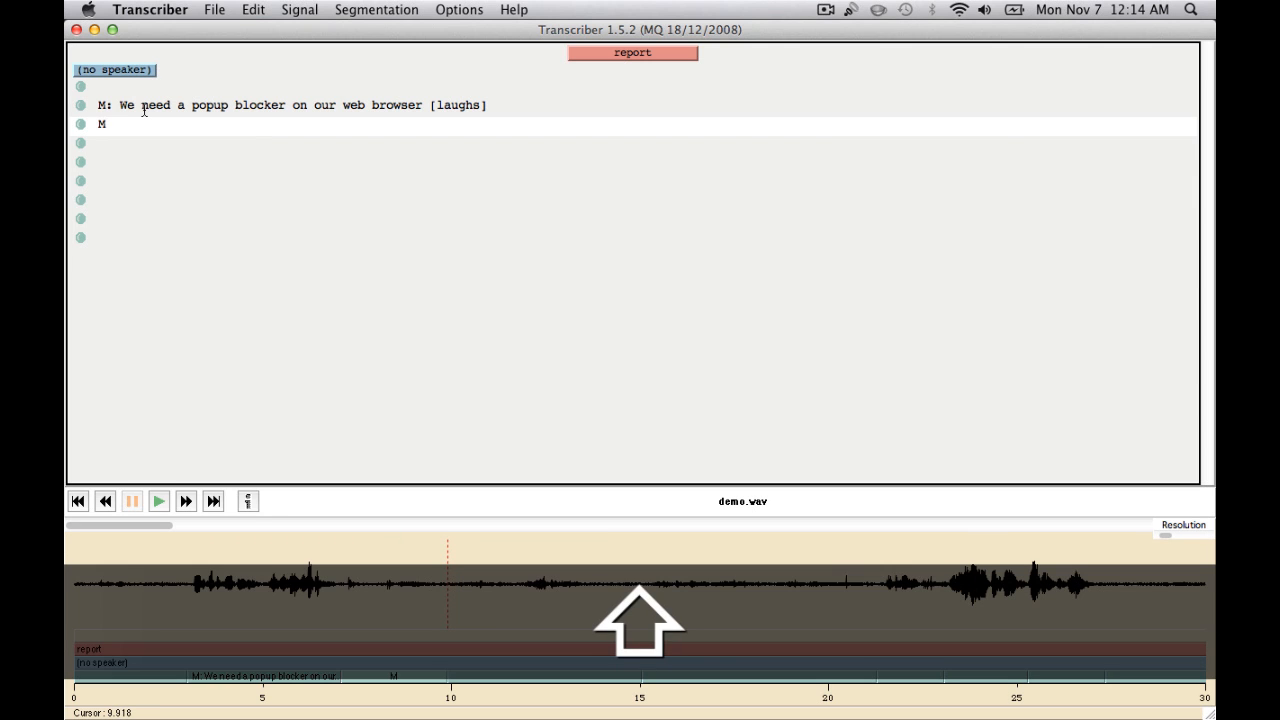
pyautogui.write(': Ahhmm')
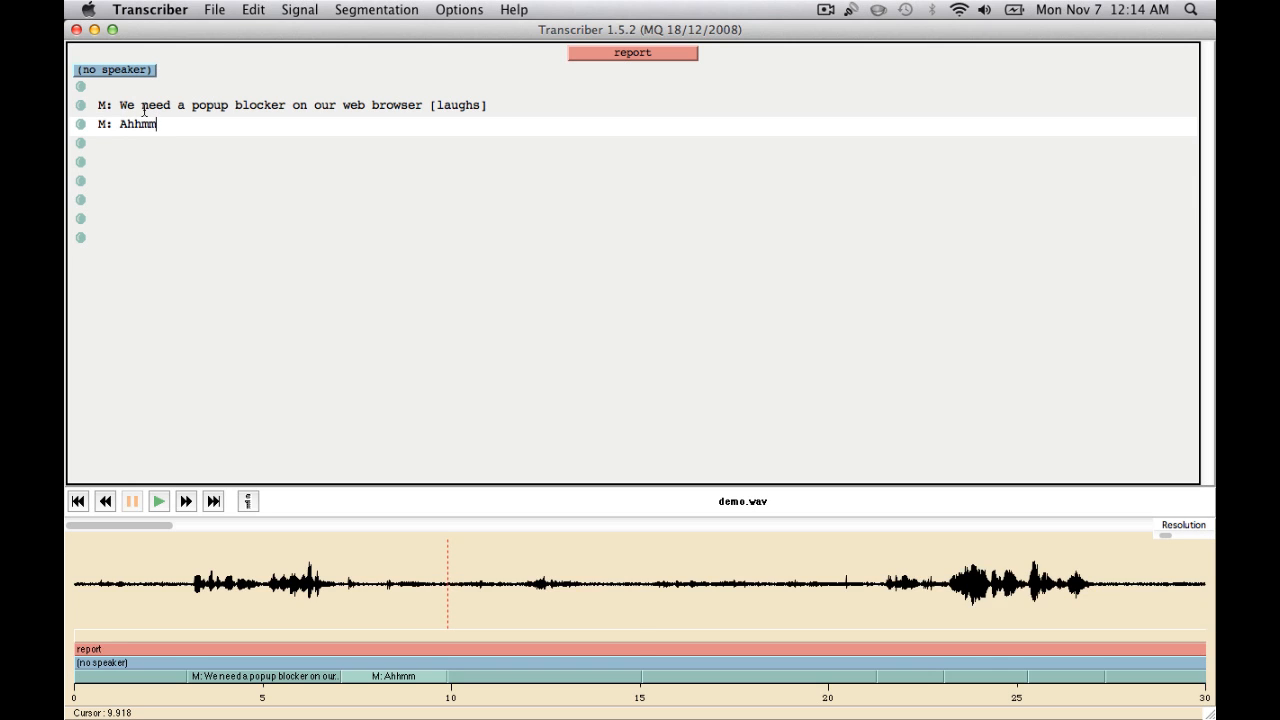
# Play the fourth segment and split it with breakpoints at about 11.57 s and 13.74 s.
pyautogui.press('Tab')
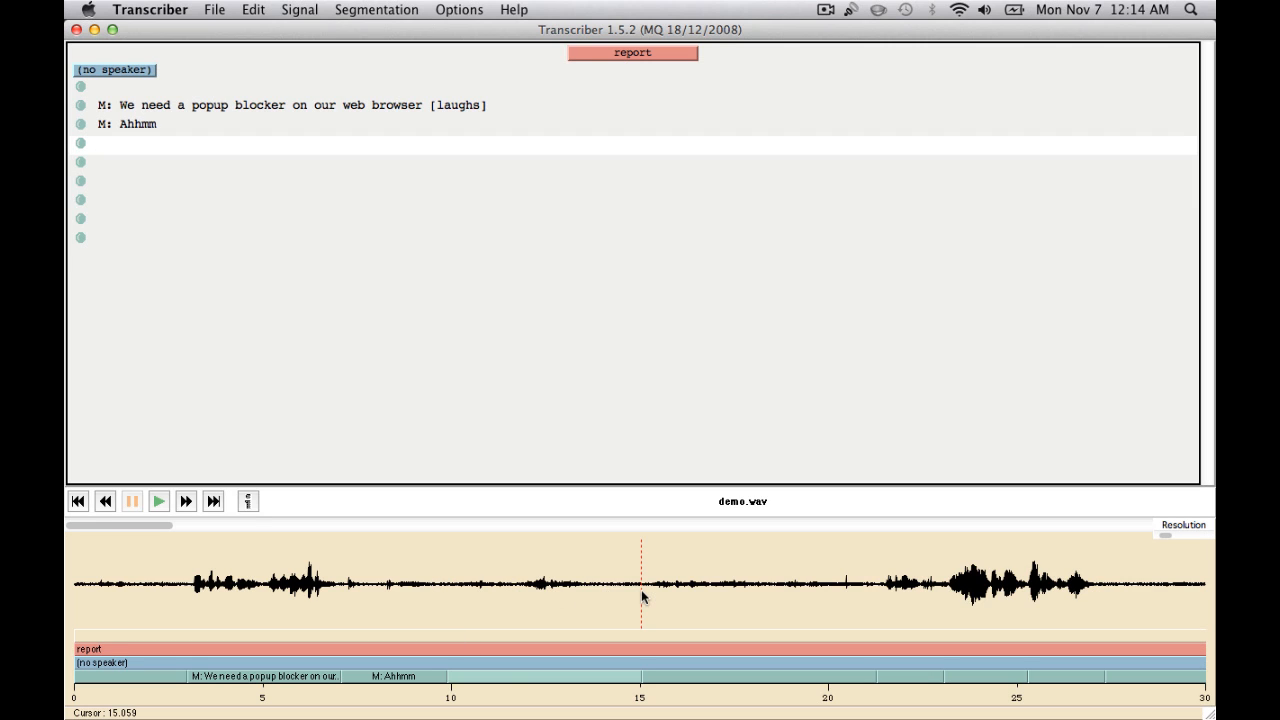
pyautogui.click(511, 588)
pyautogui.press('Return')
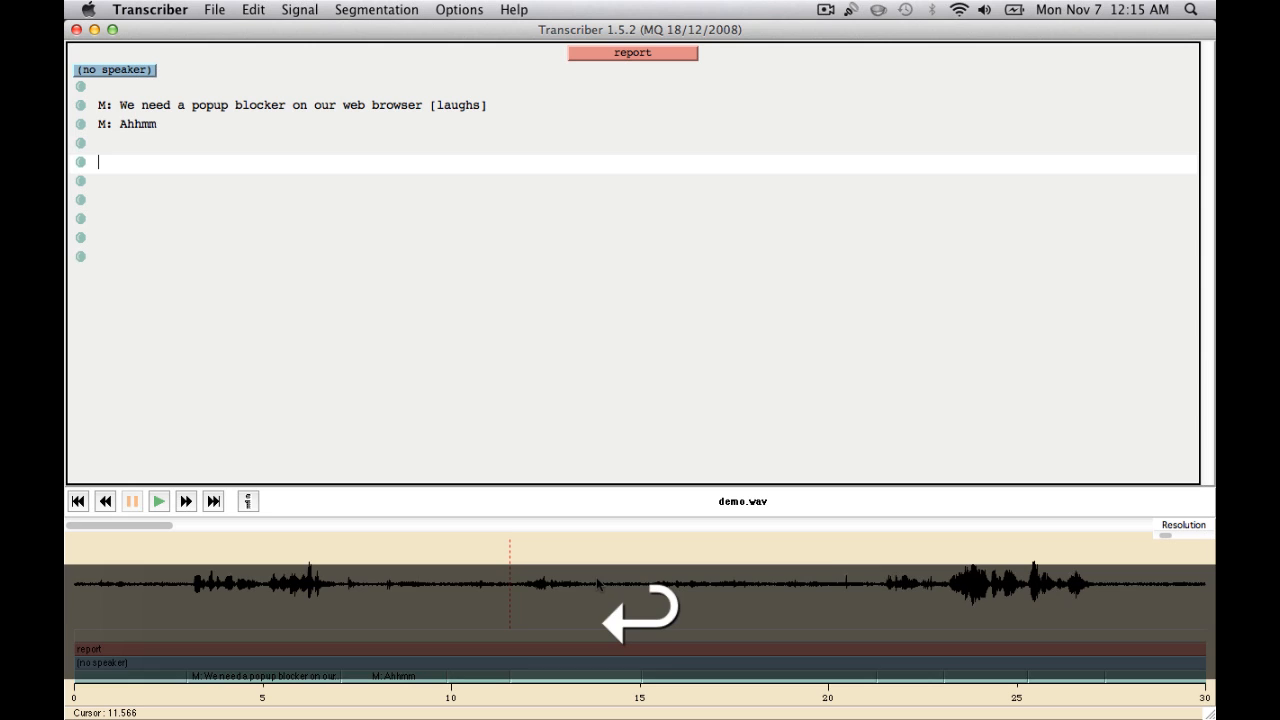
pyautogui.click(592, 588)
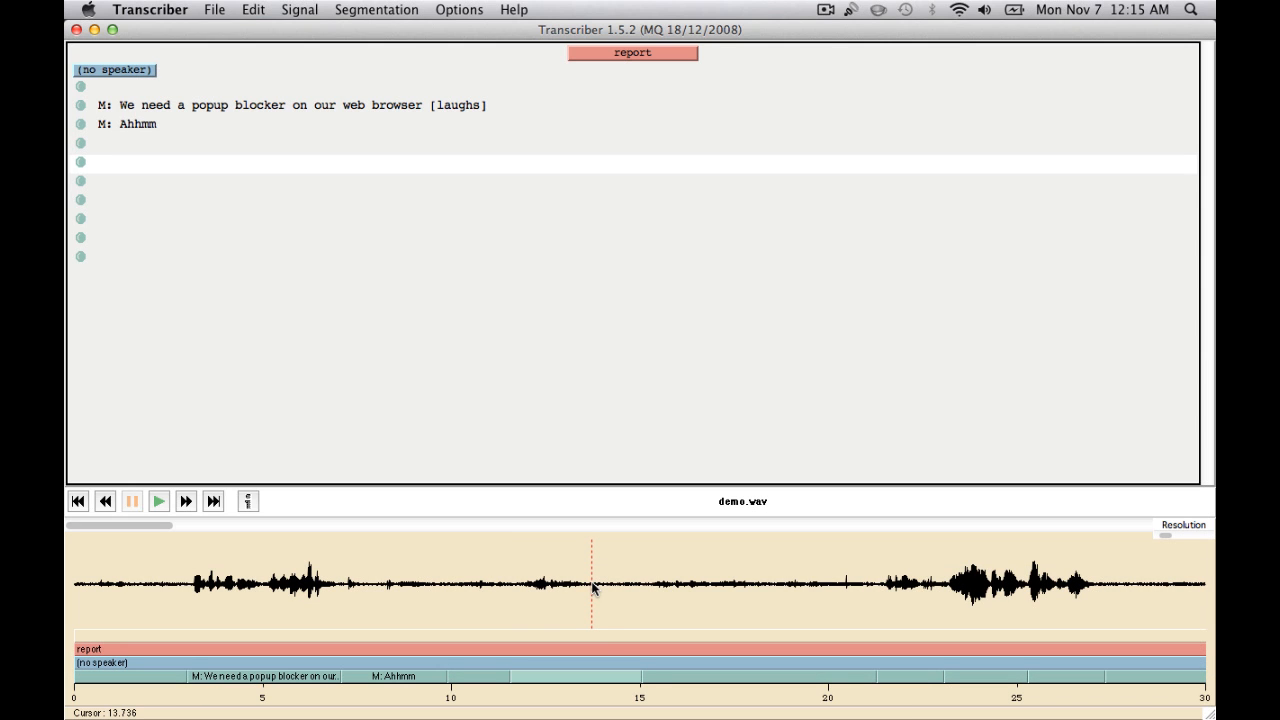
pyautogui.press('Return')
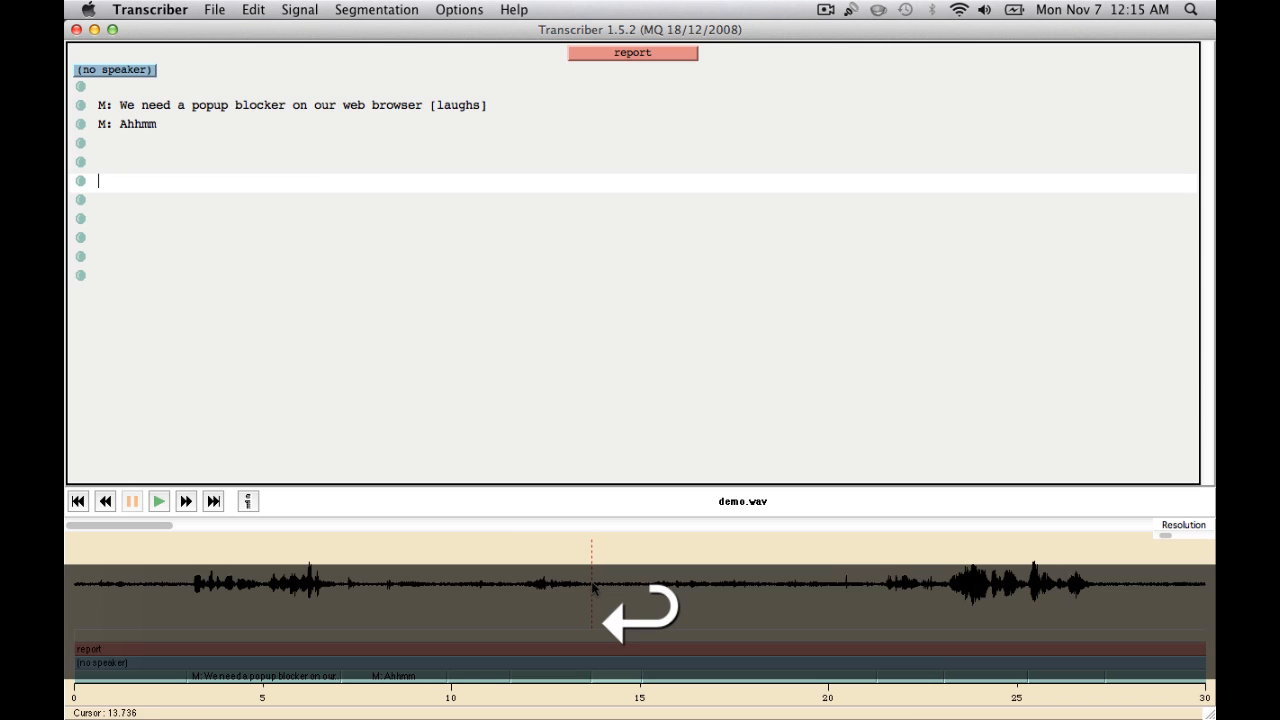
# Play the first two parts of the split segment and transcribe the second part as "F: What kind of a culture event?".
pyautogui.click(463, 679)
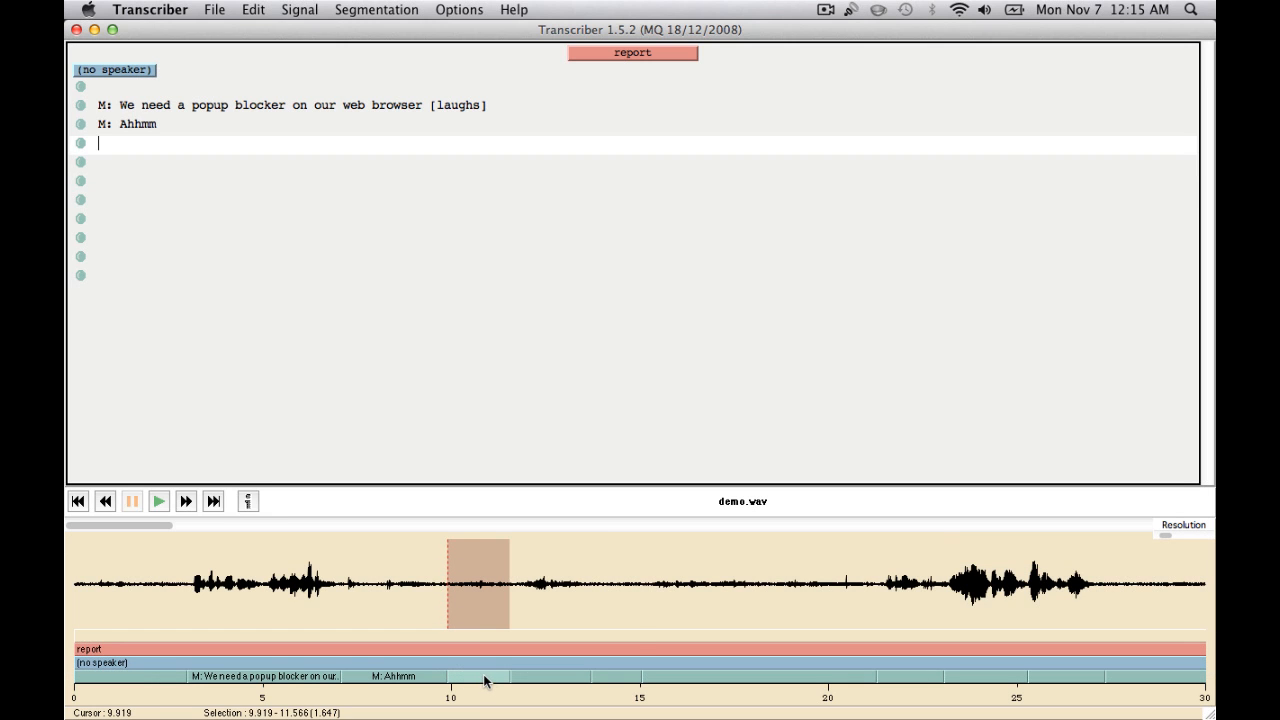
pyautogui.press('Tab')
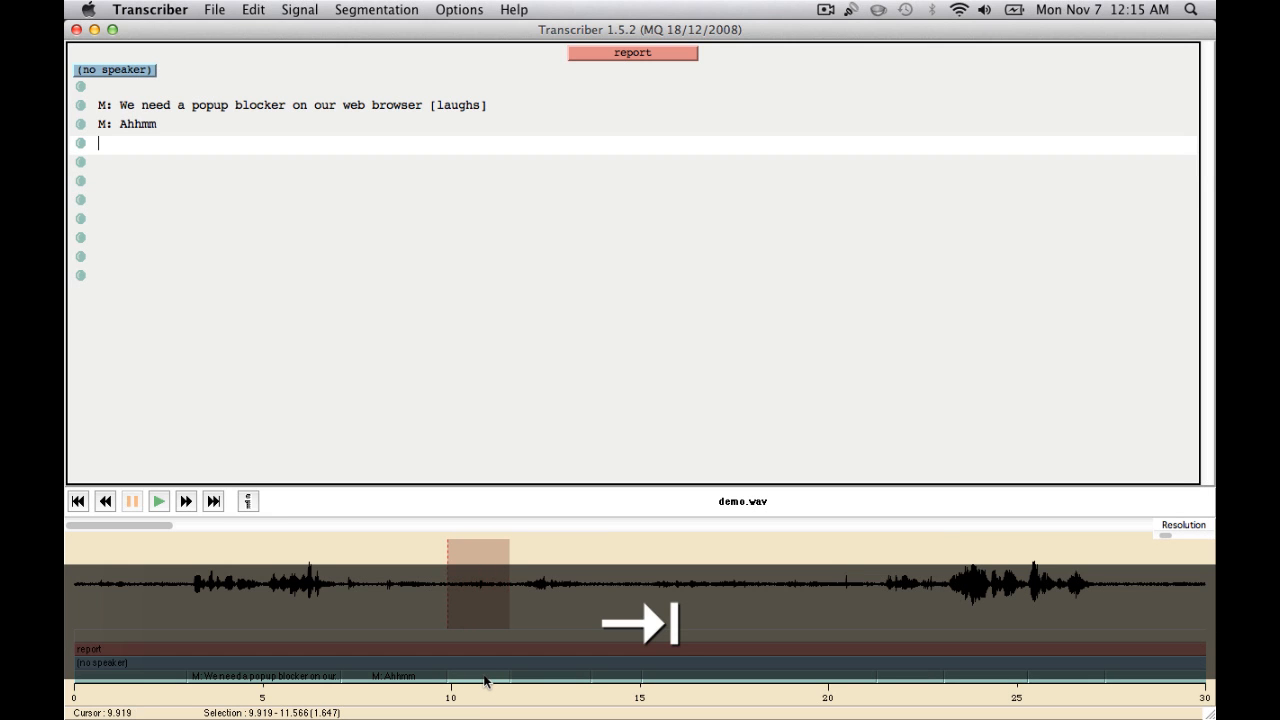
pyautogui.press('Right')
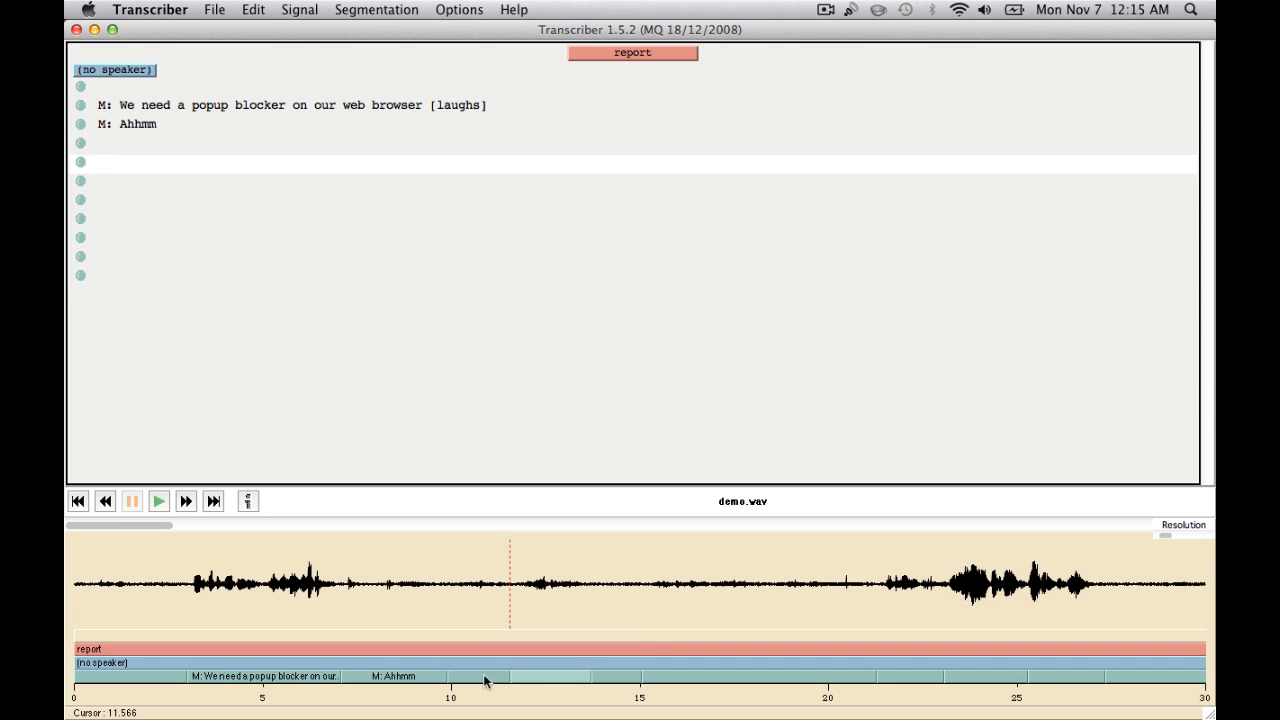
pyautogui.press('Tab')
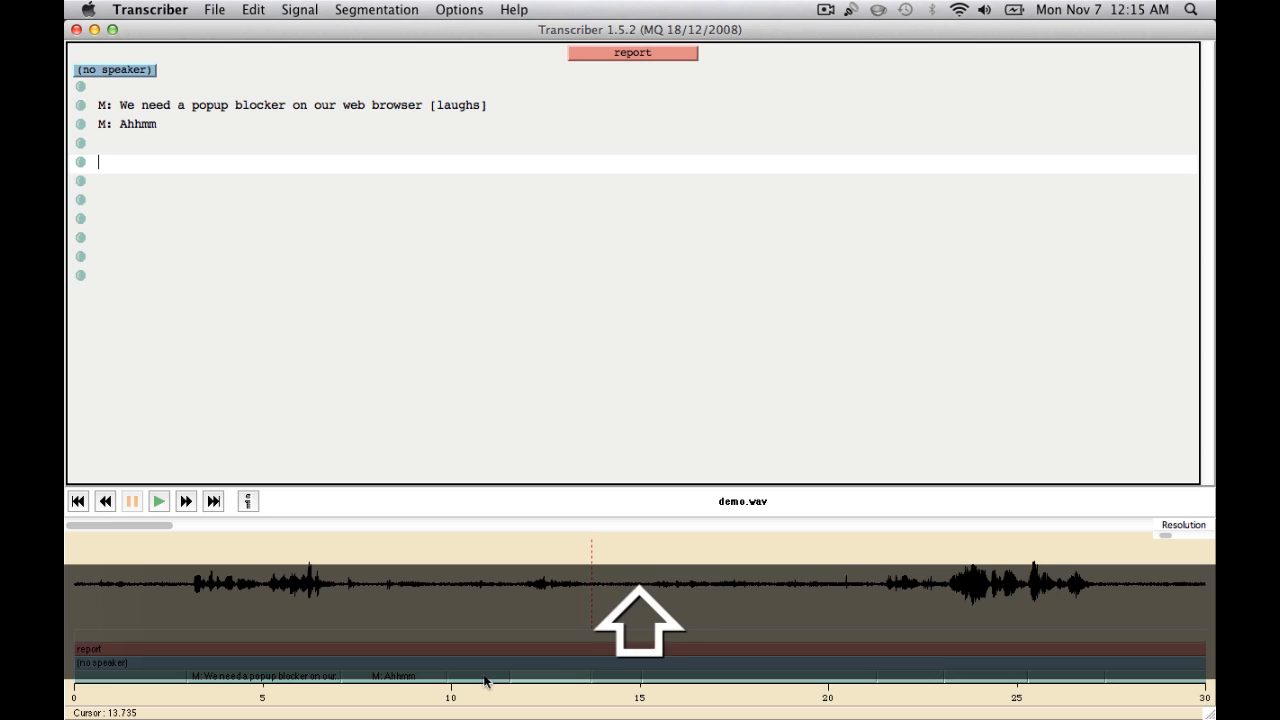
pyautogui.write('F: What kin')
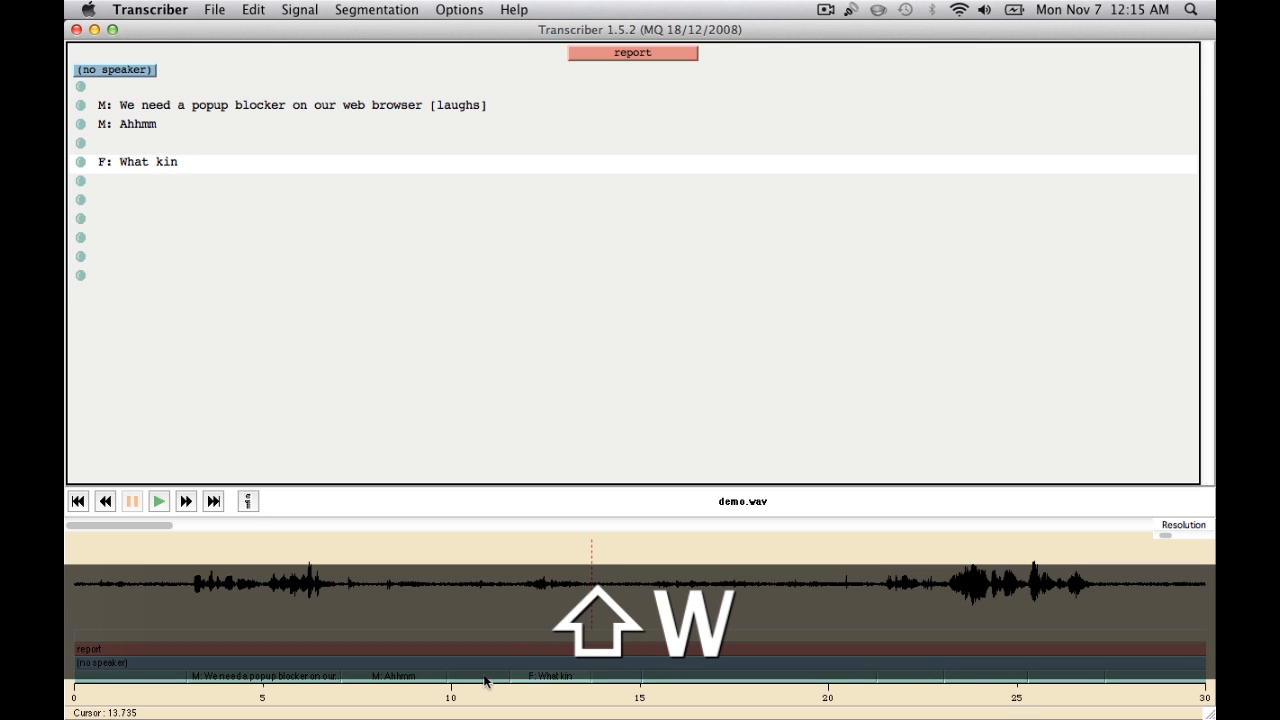
pyautogui.write('d of ')
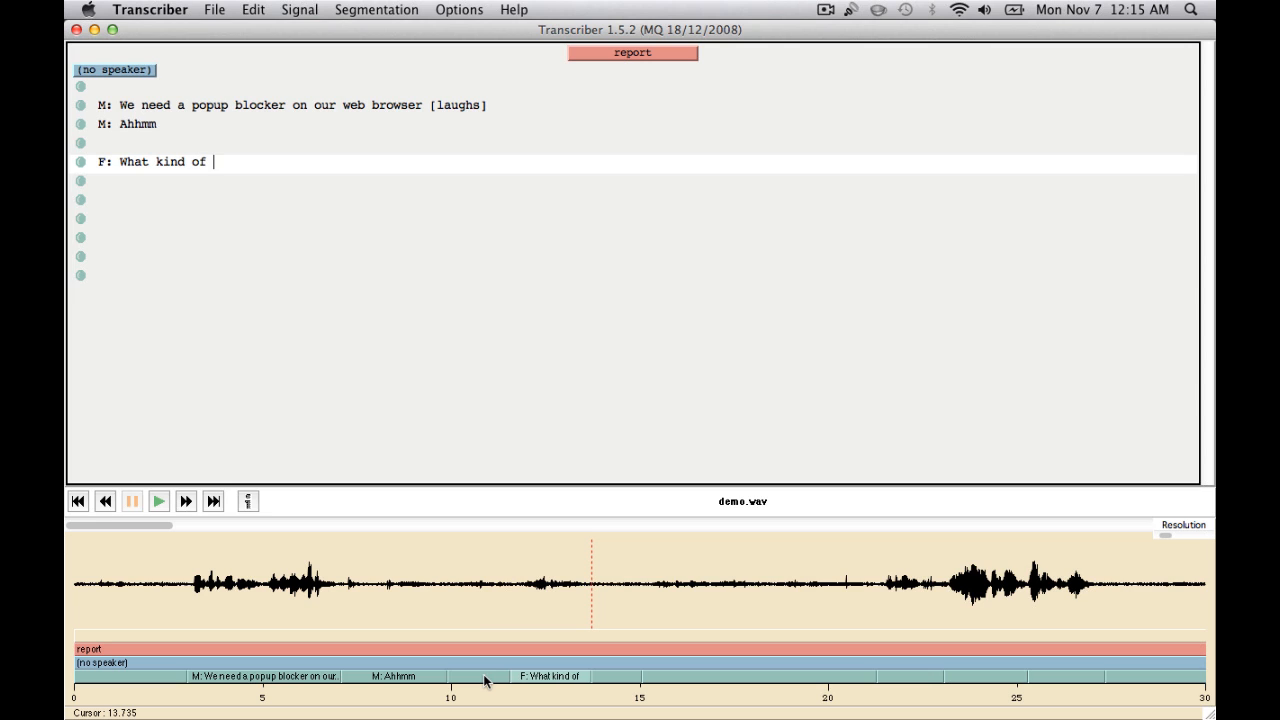
pyautogui.write('a culture event?')
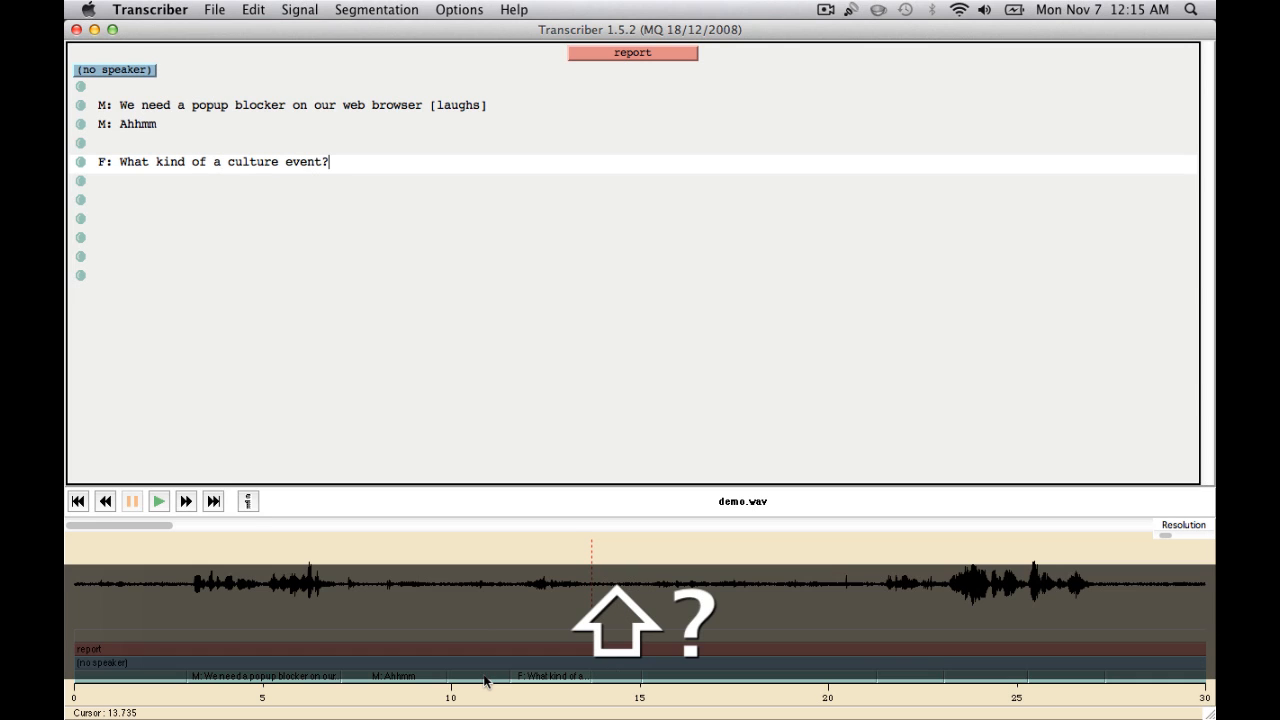
# Play the two segments after the culture event line and transcribe the second one as "F: This has been ..".
pyautogui.press('Tab')
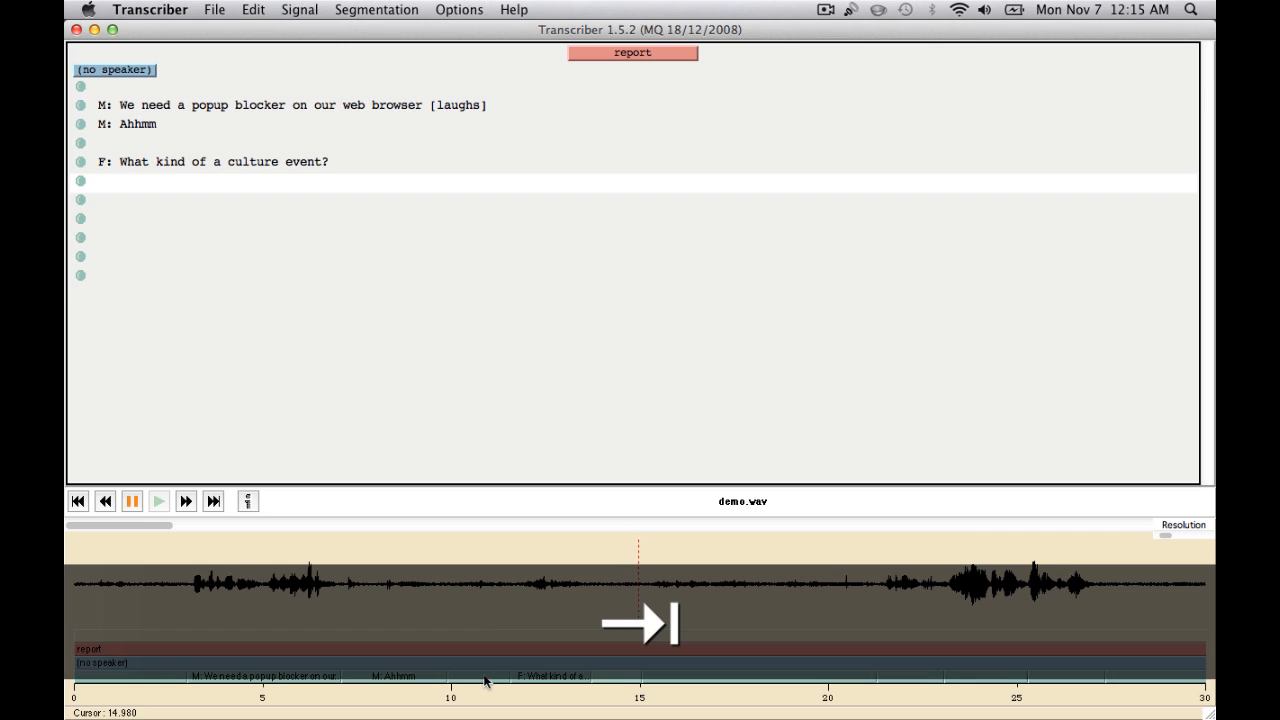
pyautogui.press('Tab')
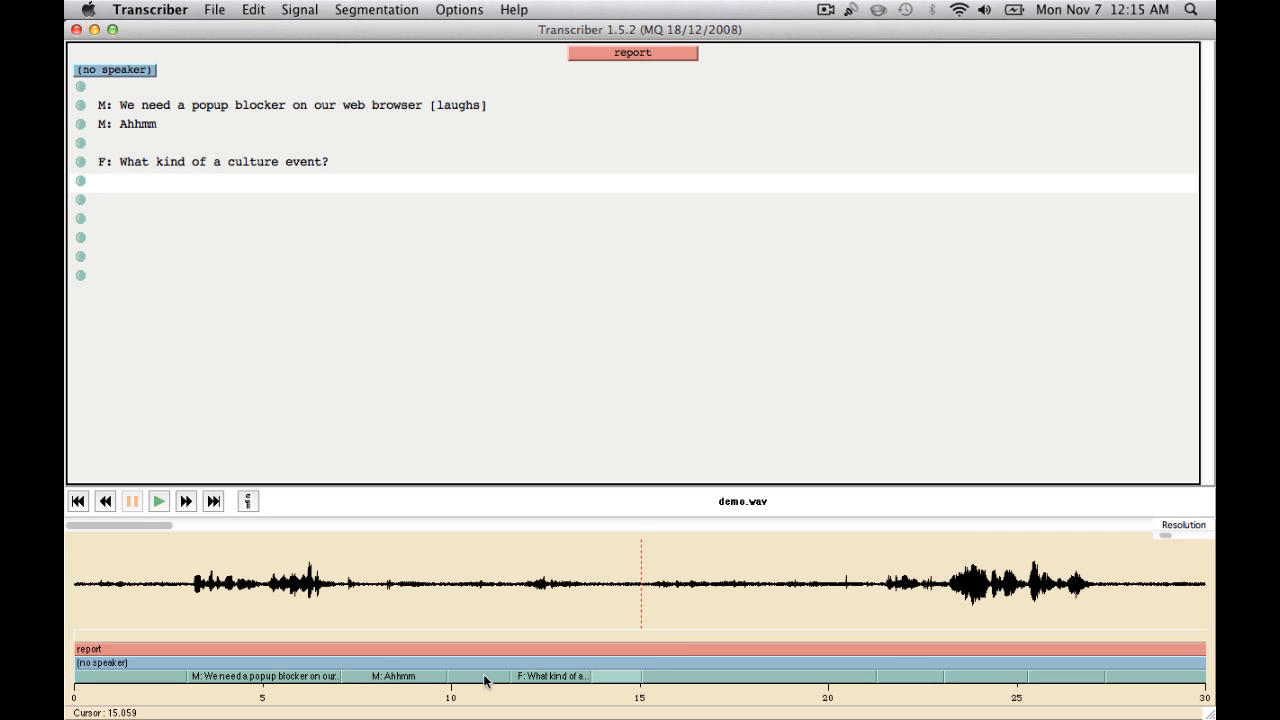
pyautogui.press('Tab')
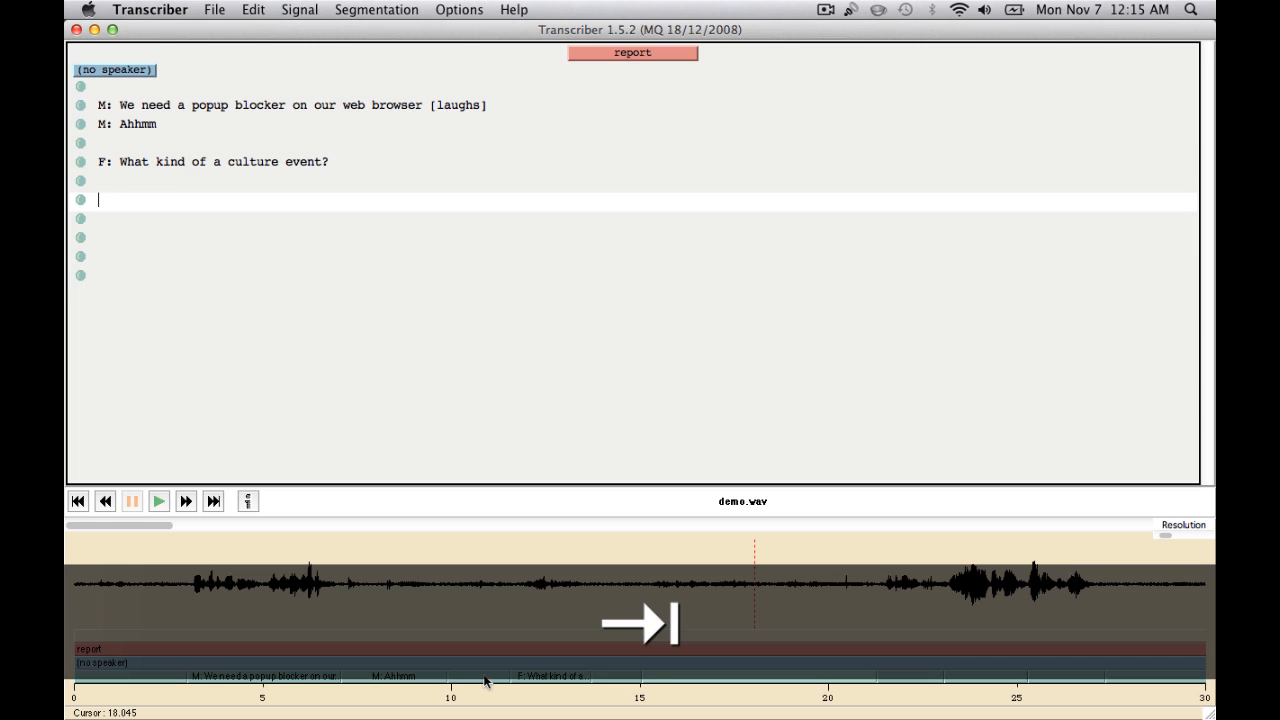
pyautogui.write('F:')
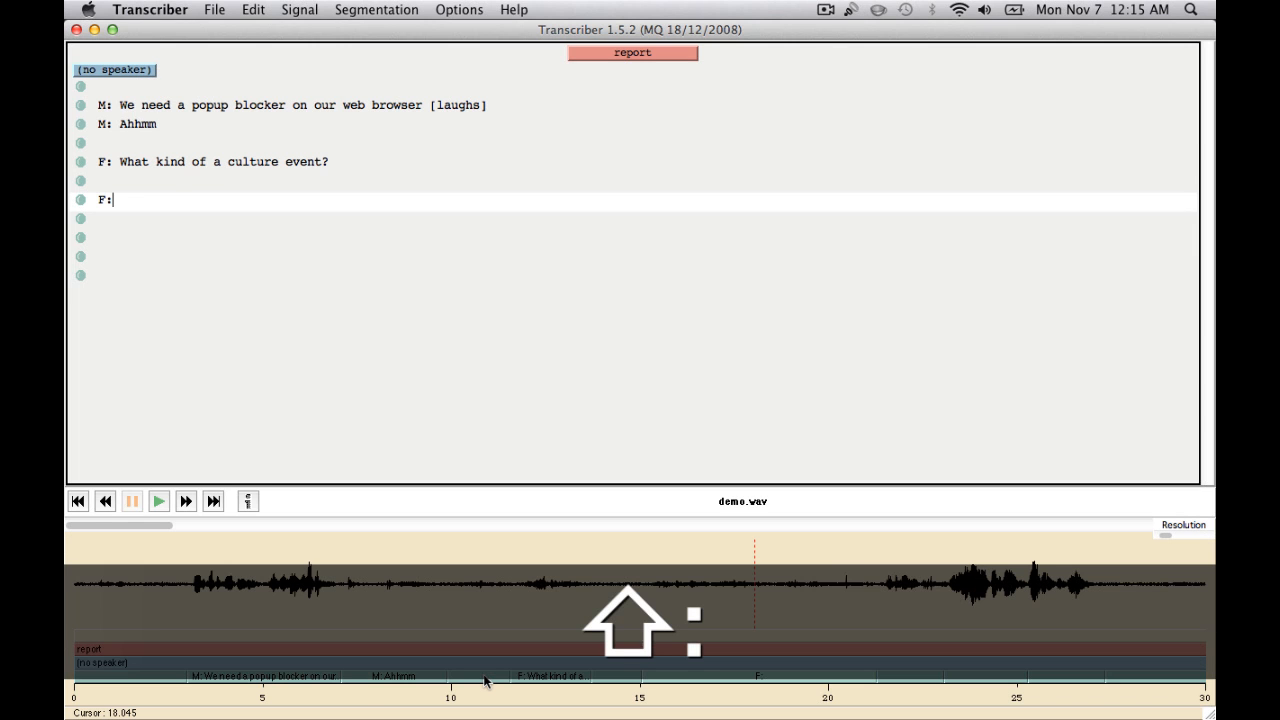
pyautogui.write(' This')
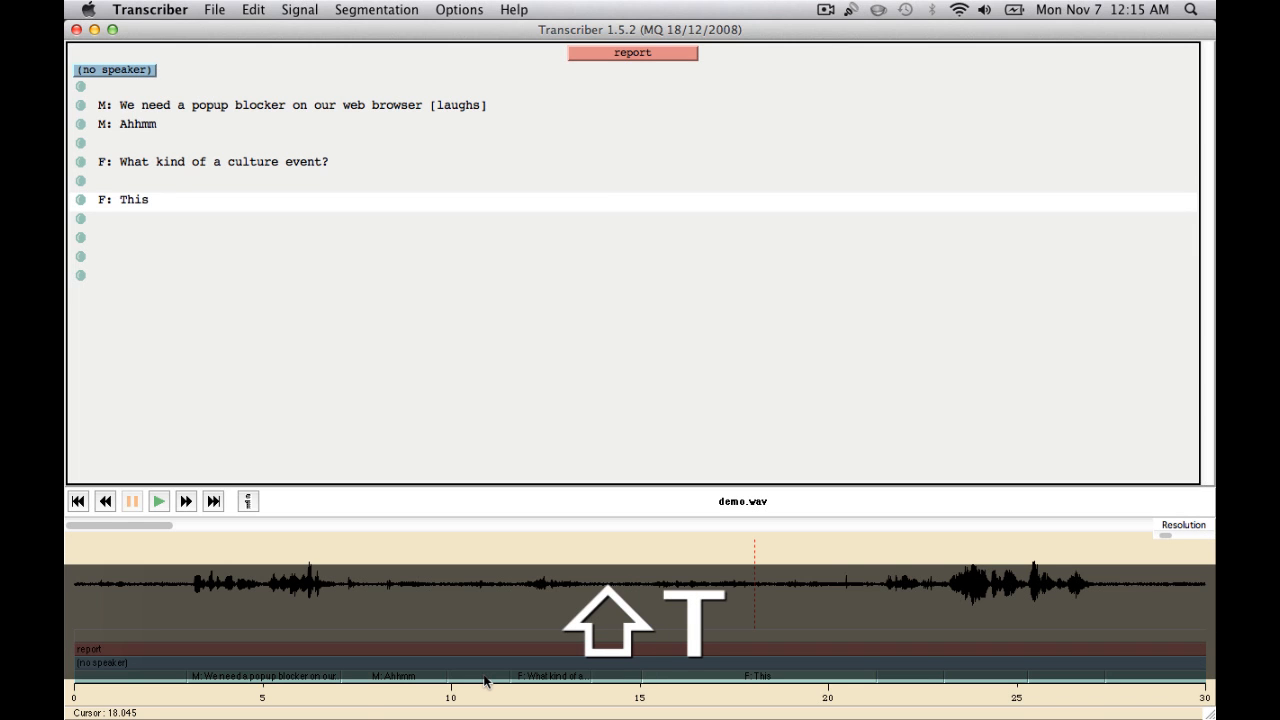
pyautogui.write(' has been ..')
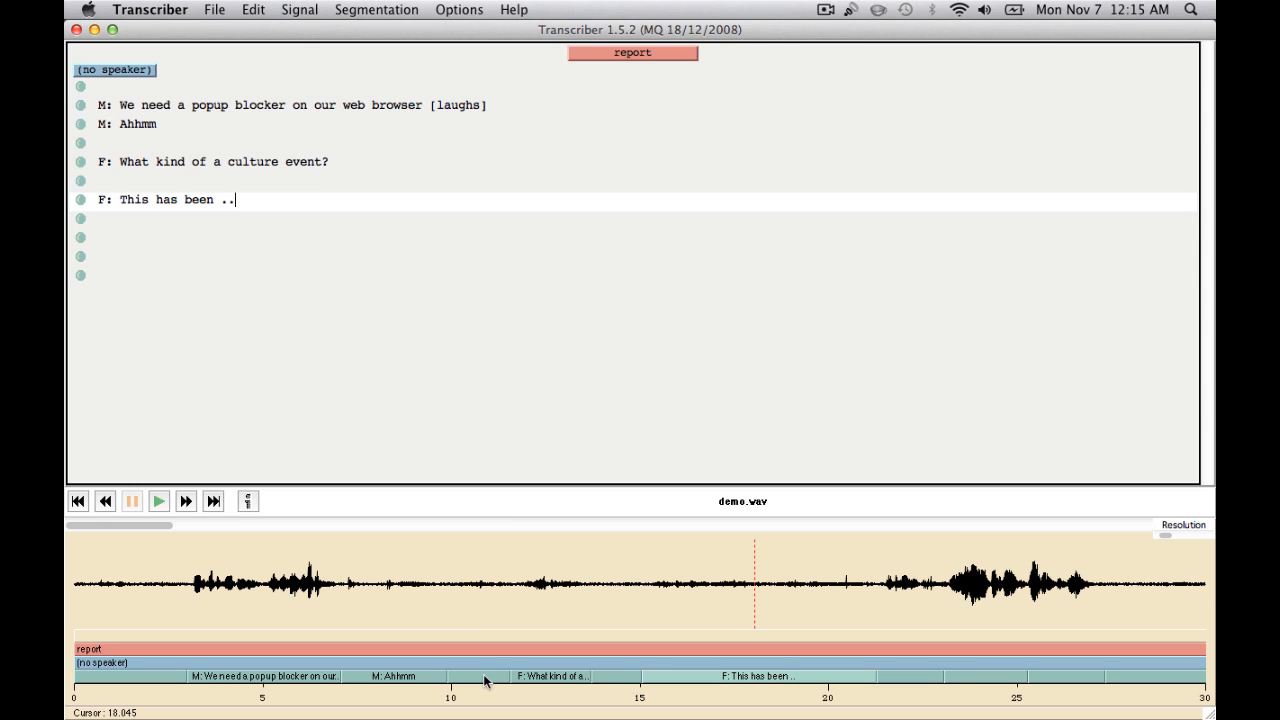
# Delete the breakpoint at 25.285 s to merge the two loud segments near the recording's end.
pyautogui.click(1036, 680)
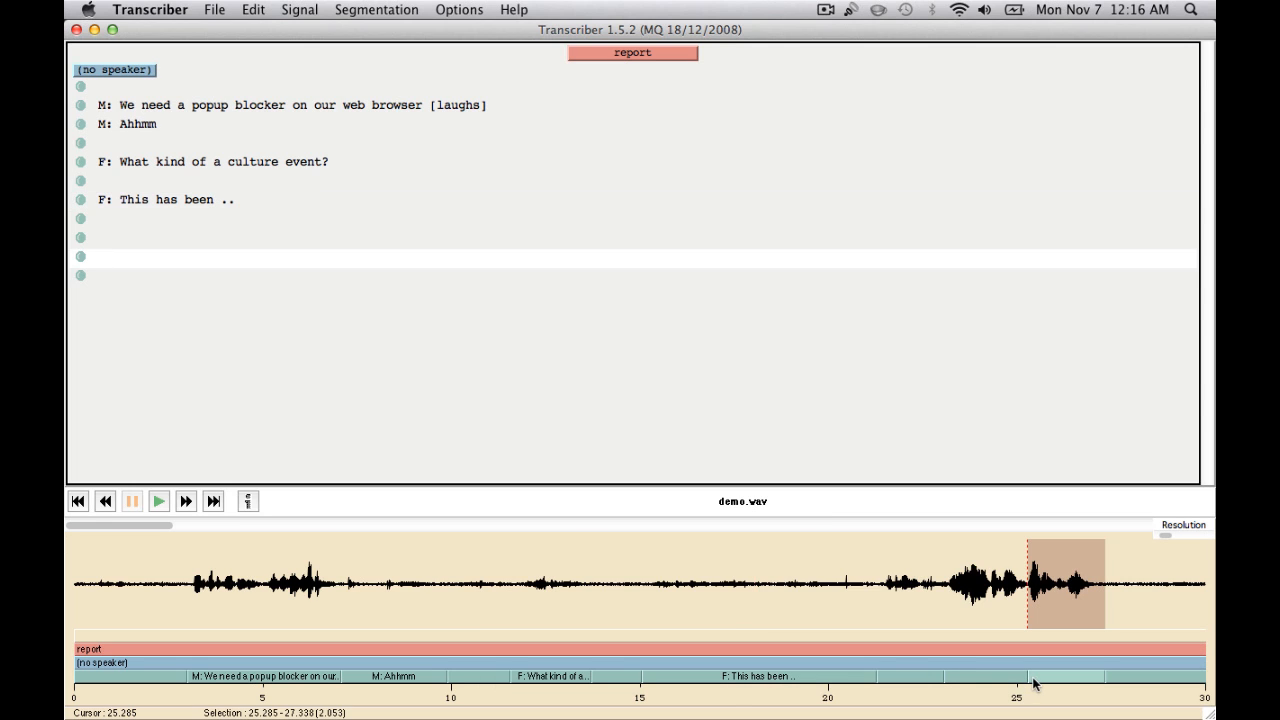
pyautogui.click(377, 10)
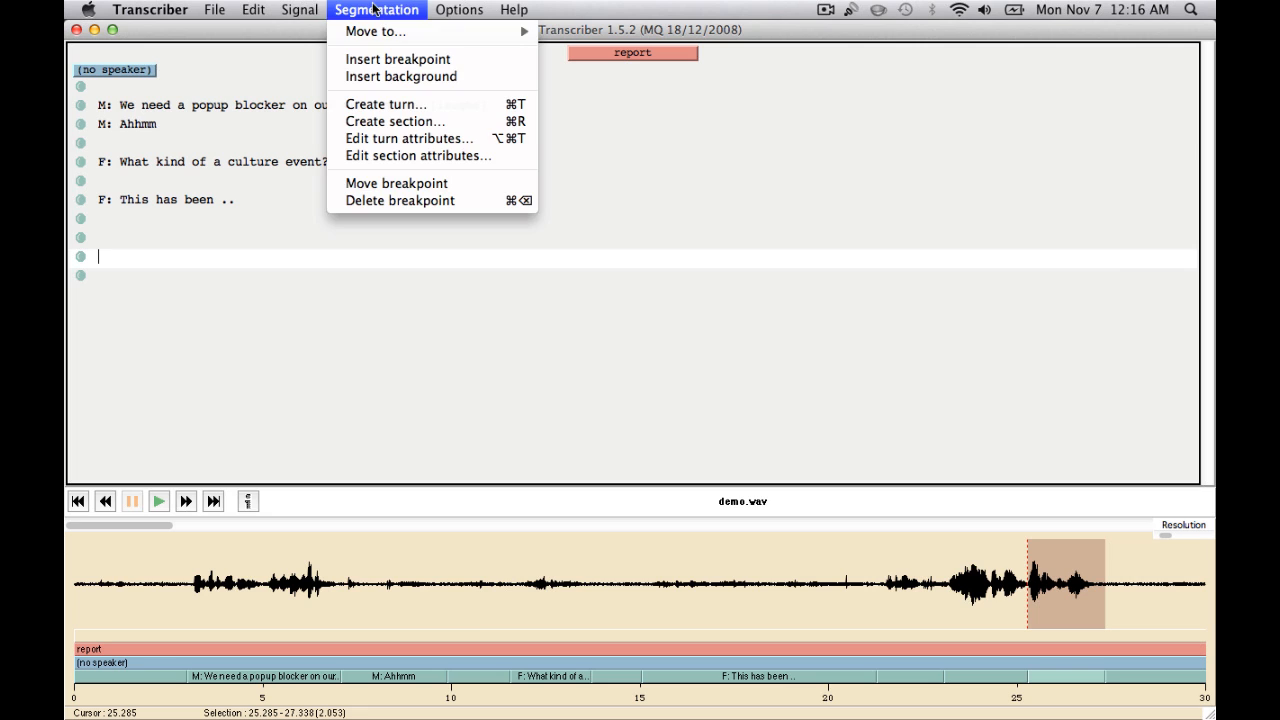
pyautogui.click(442, 201)
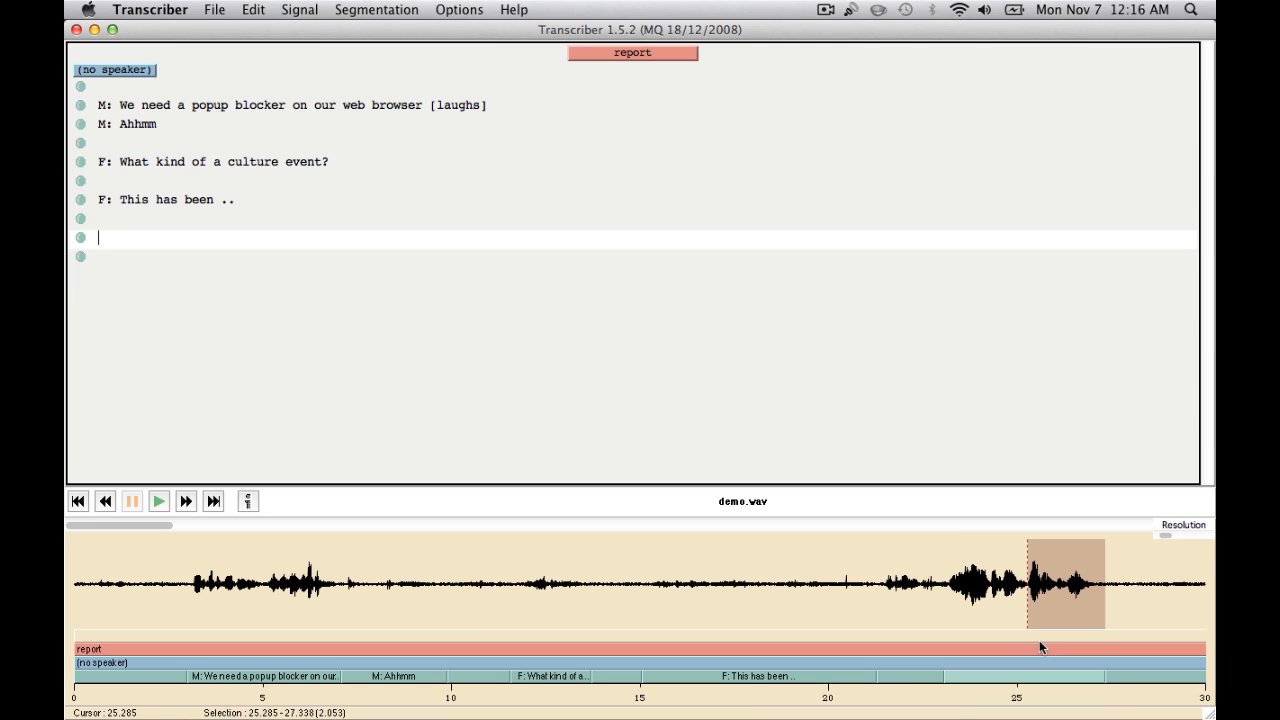
# Play the merged segment, the short segment before it, and the "This has been .." segment to check their boundaries.
pyautogui.click(955, 682)
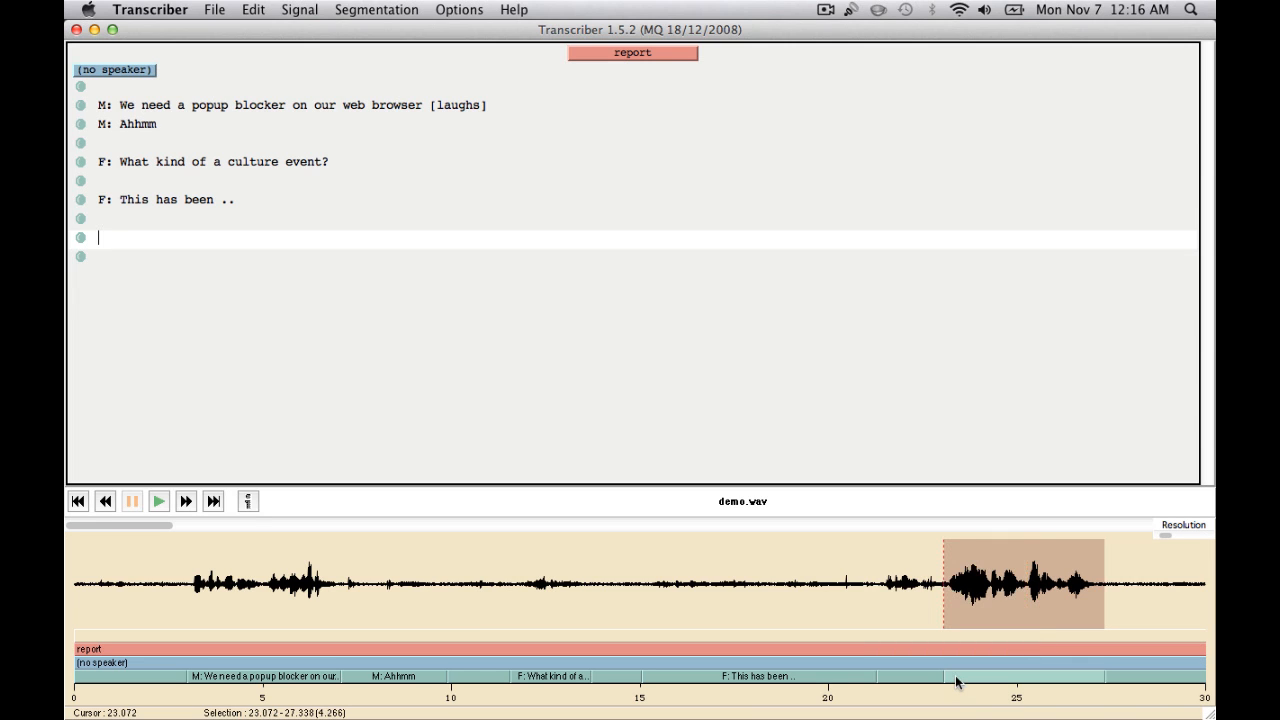
pyautogui.press('Tab')
pyautogui.click(1025, 587)
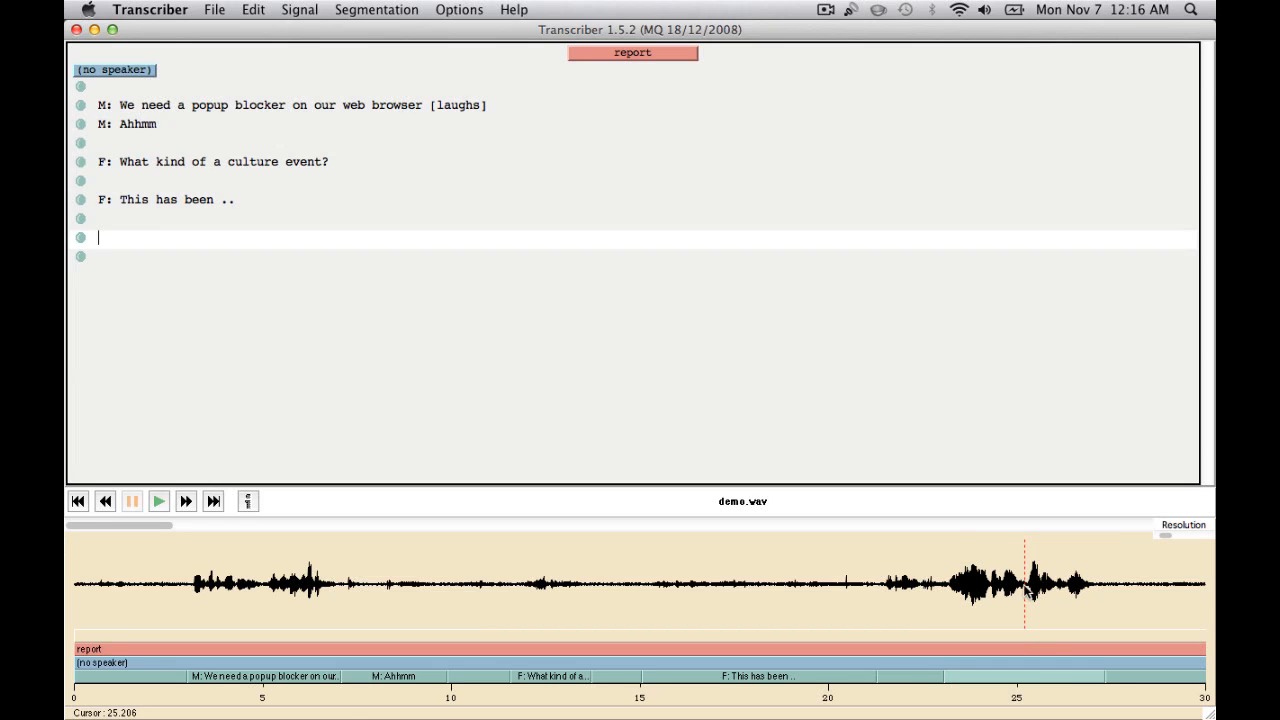
pyautogui.click(906, 679)
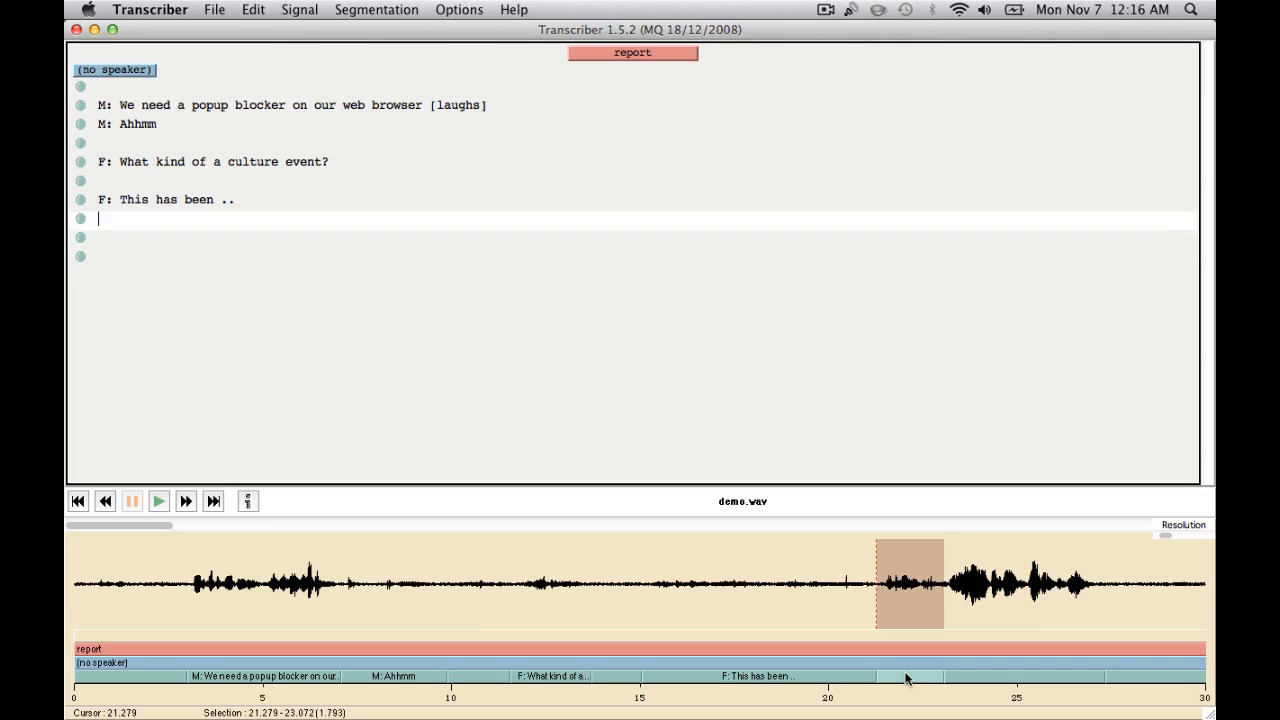
pyautogui.press('Tab')
pyautogui.click(692, 677)
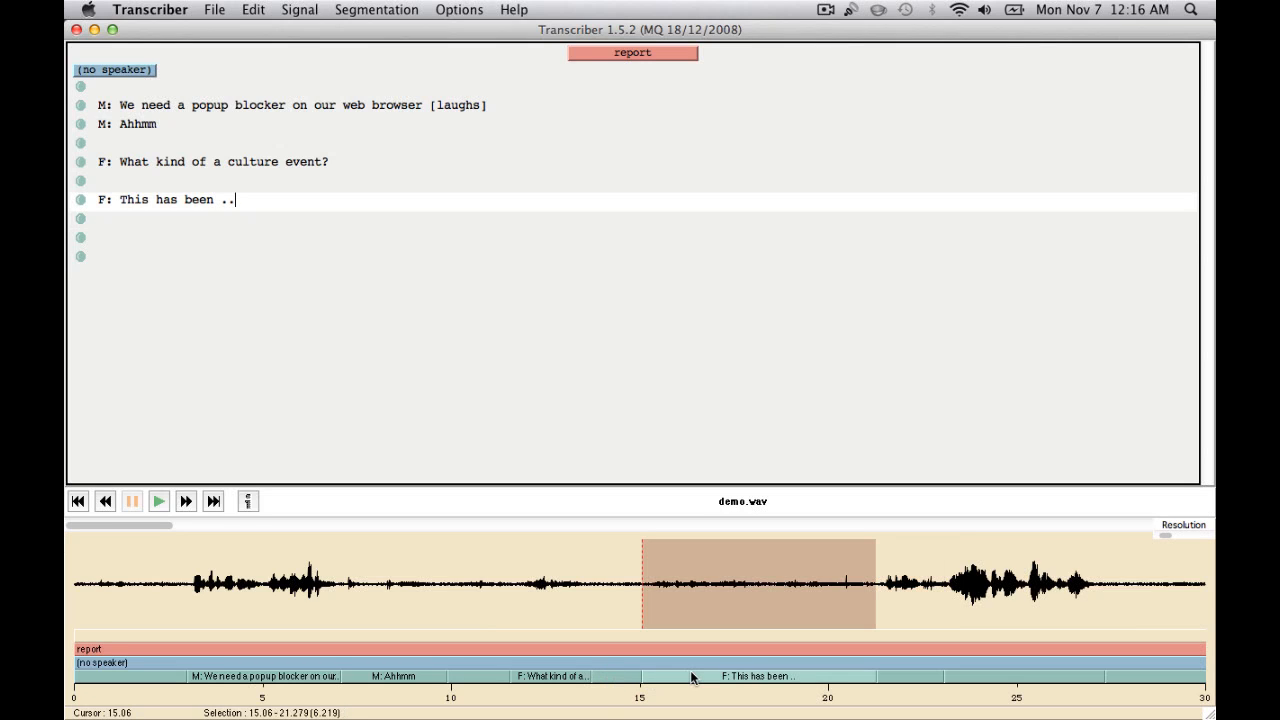
pyautogui.press('Tab')
# Move the last breakpoint slightly earlier, to about 27.19 s, closer to the end of the speech.
pyautogui.click(1106, 681)
pyautogui.moveTo(1106, 678)
pyautogui.mouseDown()
pyautogui.moveTo(1148, 682)
pyautogui.moveTo(1090, 676)
pyautogui.moveTo(1143, 678)
pyautogui.moveTo(1100, 679)
pyautogui.mouseUp()
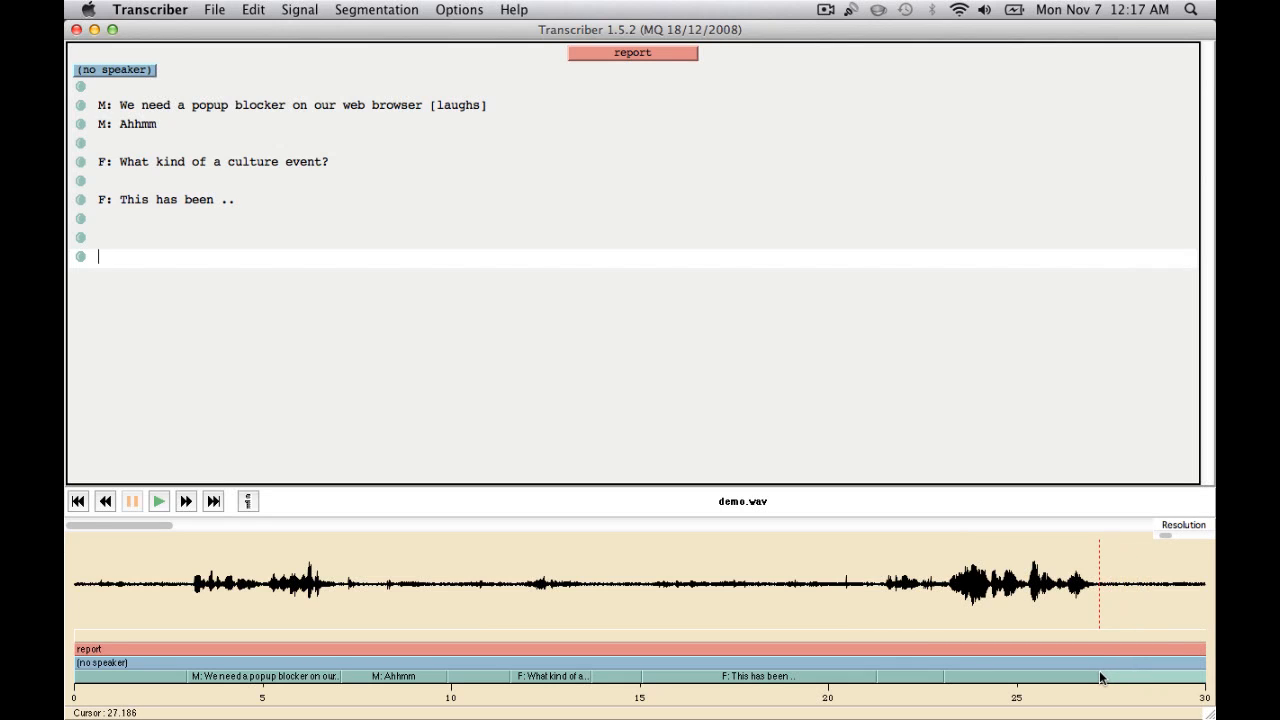